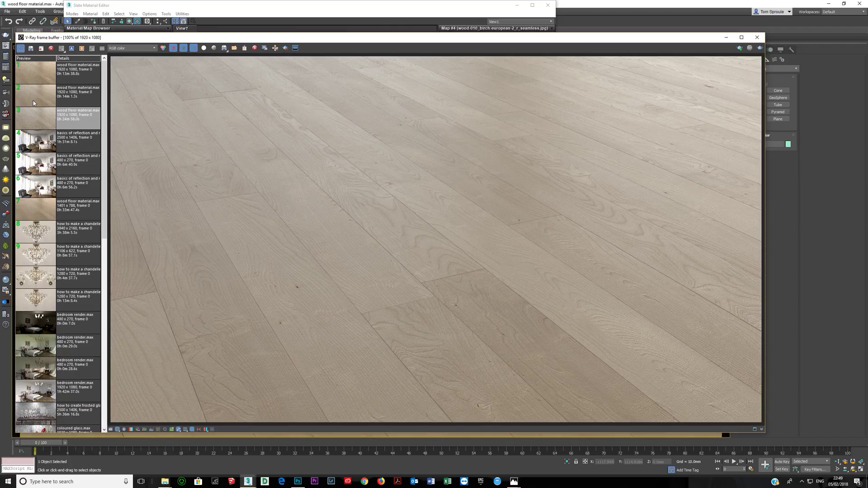
Step: Flip between render history versions 1, 2 and 3 in the V-Ray frame buffer
left_click(34, 101)
left_click(37, 72)
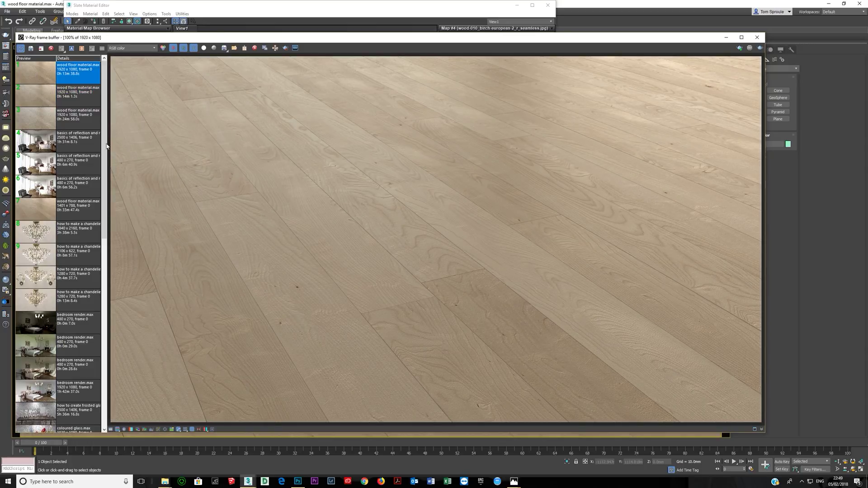
left_click(47, 120)
left_click(39, 95)
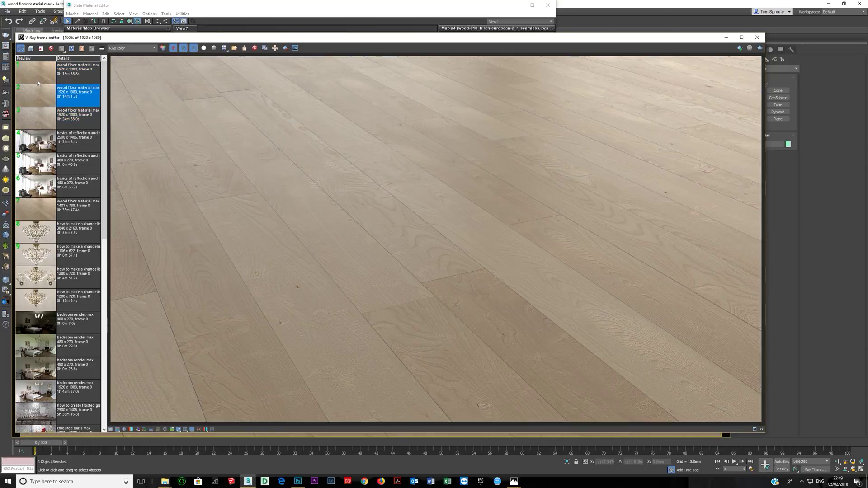
left_click(37, 74)
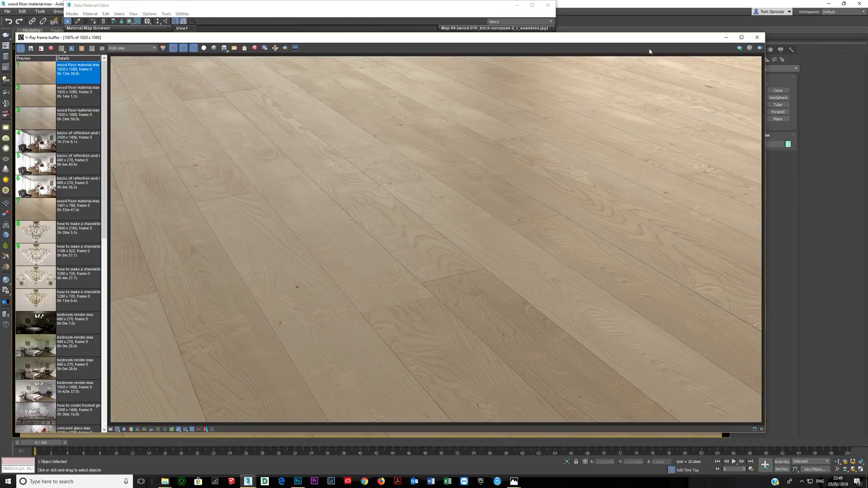
Step: Close the frame buffer and view the Map #1 colour wood texture image
left_click(757, 38)
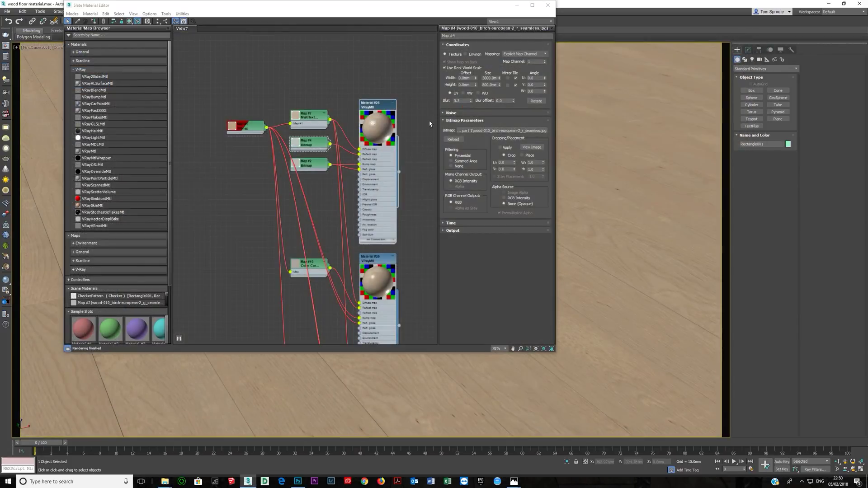
left_click(373, 162)
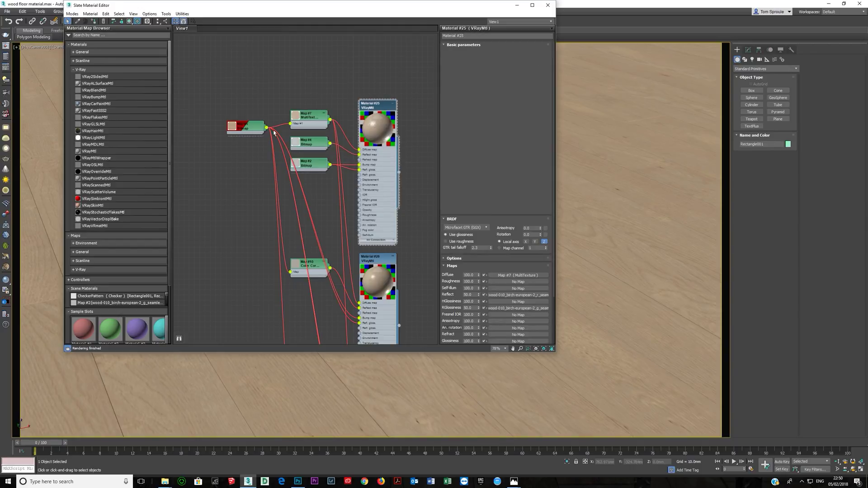
left_click(244, 129)
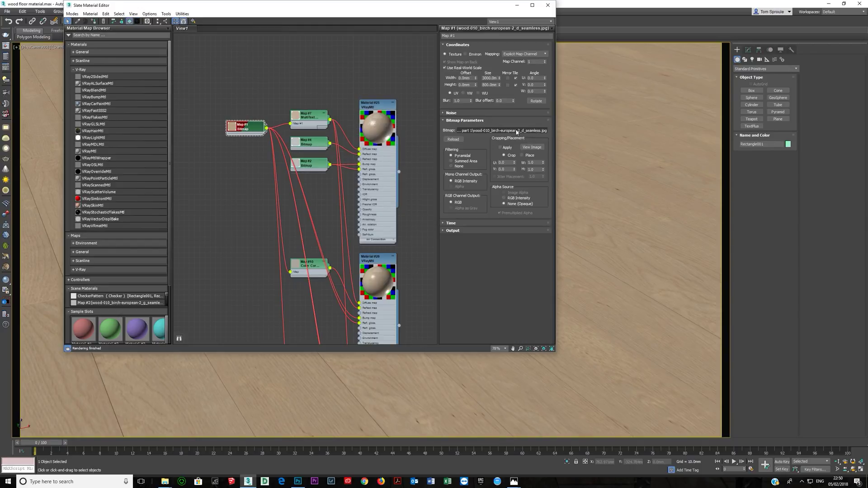
left_click(539, 147)
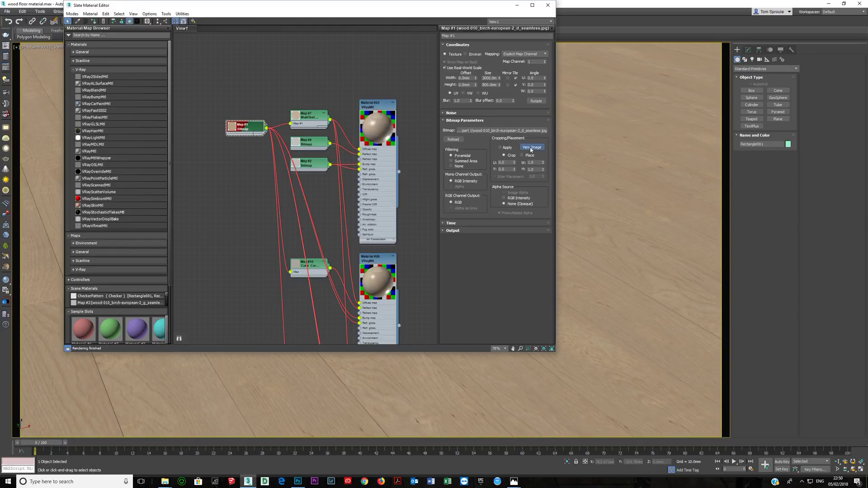
left_click_drag(399, 256, 500, 173)
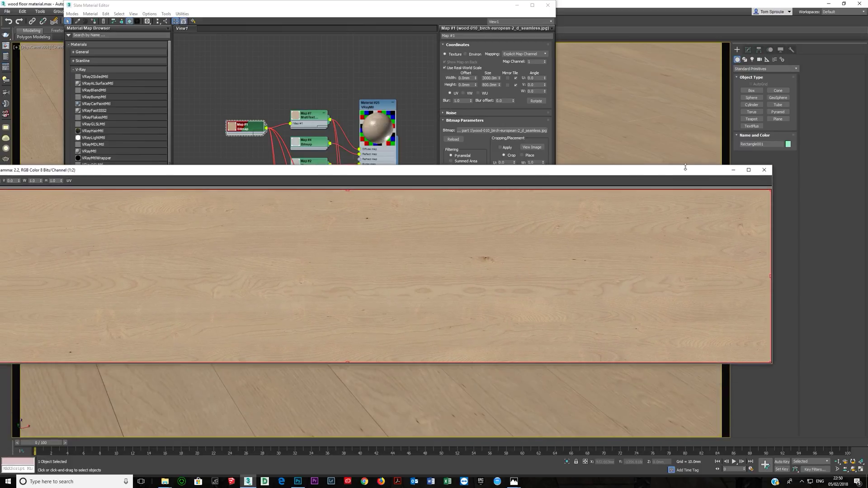
left_click(764, 169)
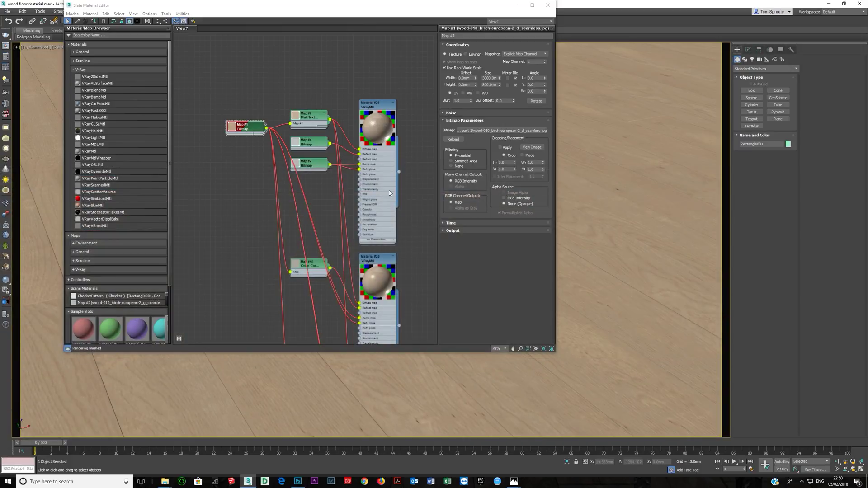
Step: View the greyscale Map #4 and Map #2 texture images, then reselect Material #25
left_click(308, 142)
left_click(531, 150)
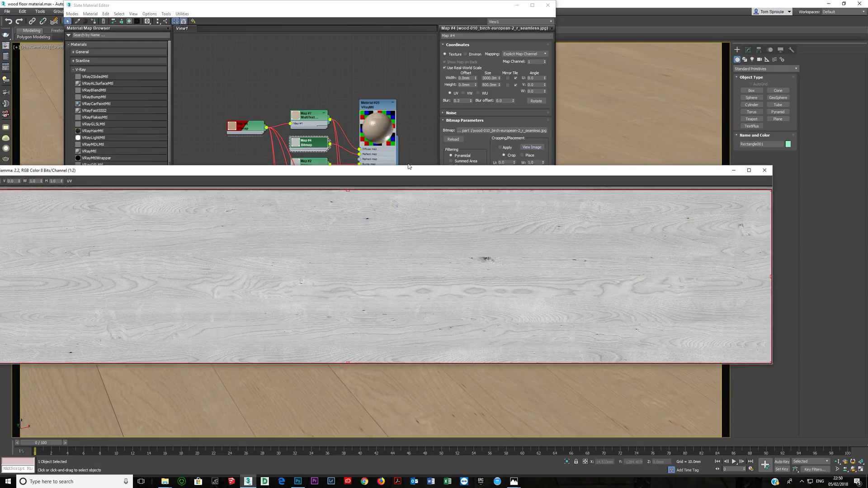
left_click_drag(396, 172, 442, 122)
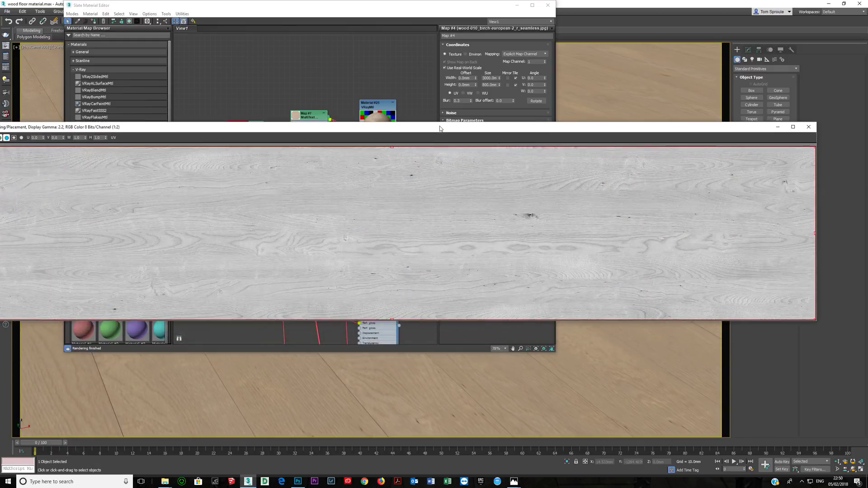
left_click(808, 126)
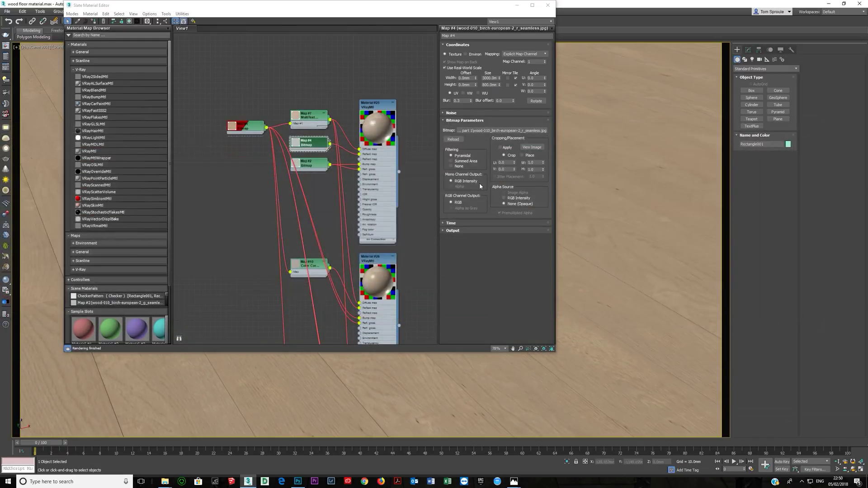
left_click(308, 166)
left_click(532, 147)
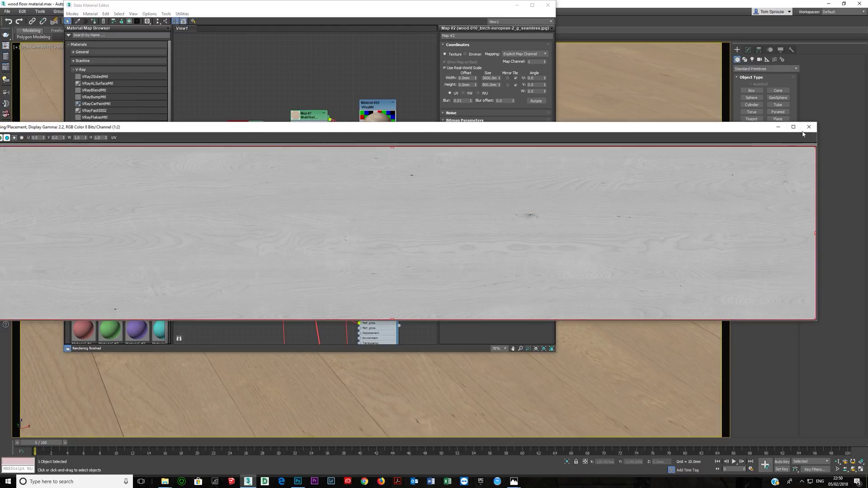
left_click(803, 130)
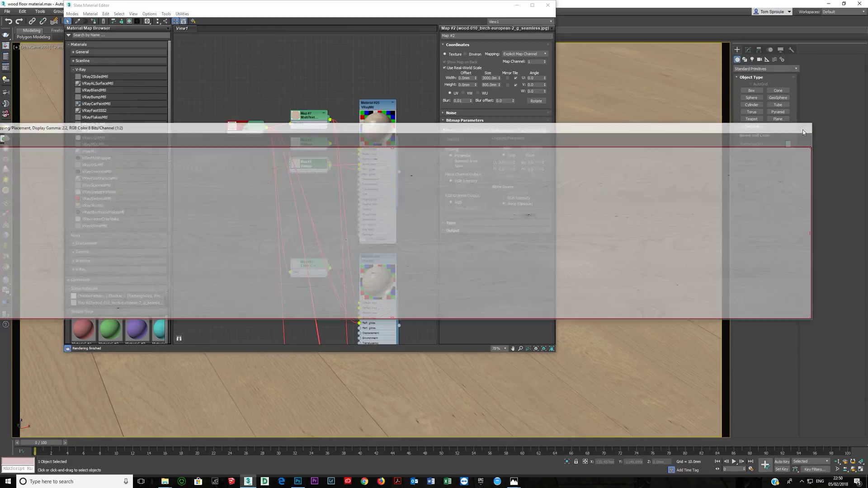
left_click(377, 105)
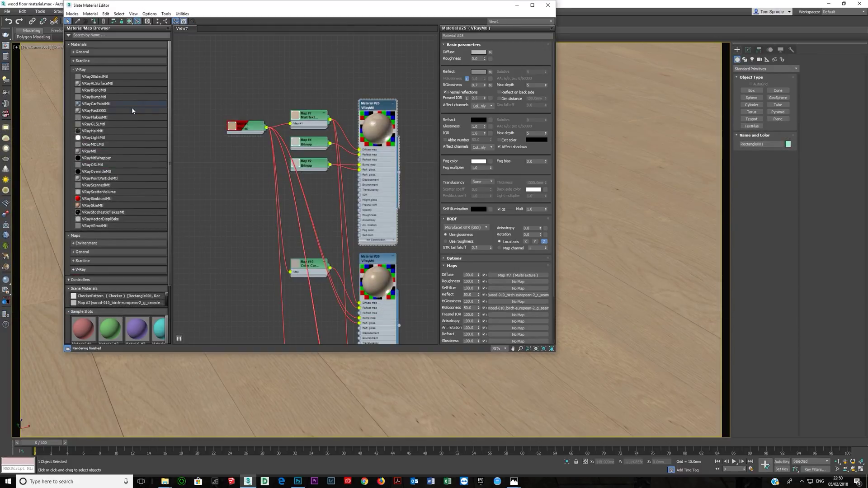
Step: Compare floor render versions 1, 2 and 3 in the frame buffer, then open the Map #1 bitmap
left_click(6, 66)
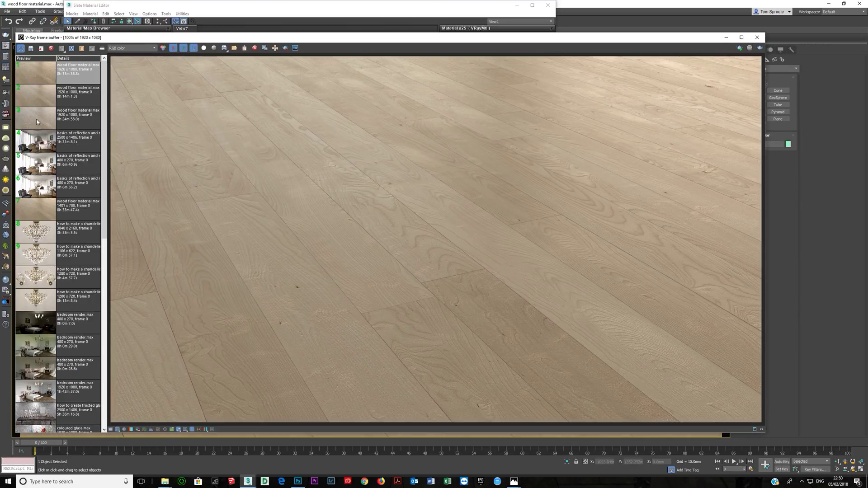
left_click(36, 118)
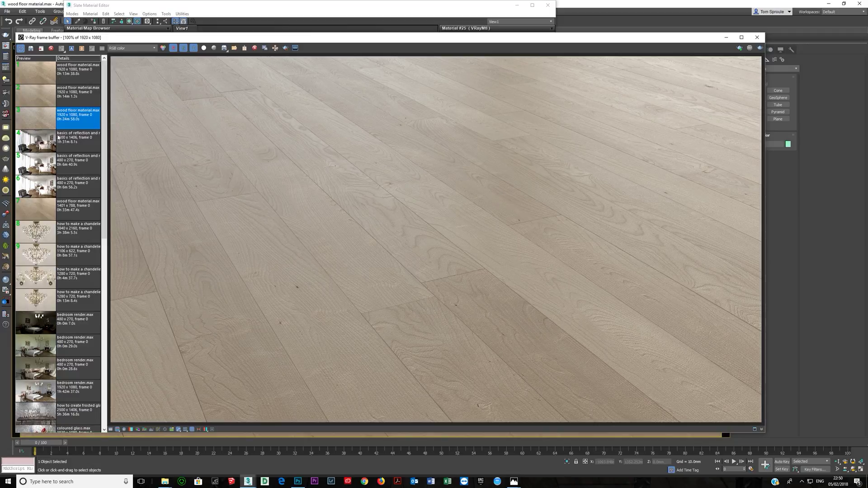
double_click(37, 95)
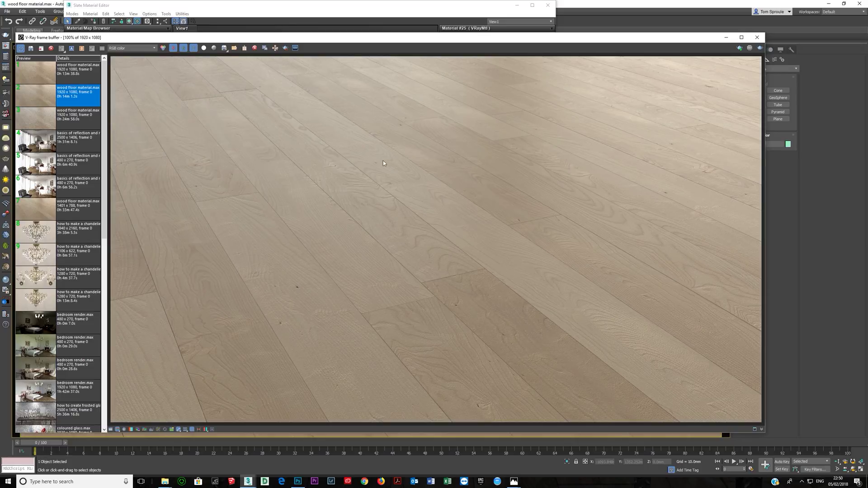
double_click(43, 76)
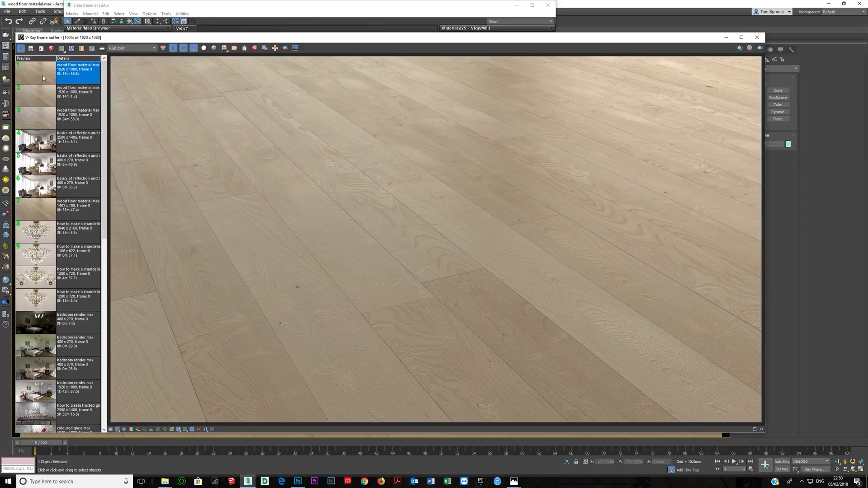
double_click(23, 96)
double_click(42, 126)
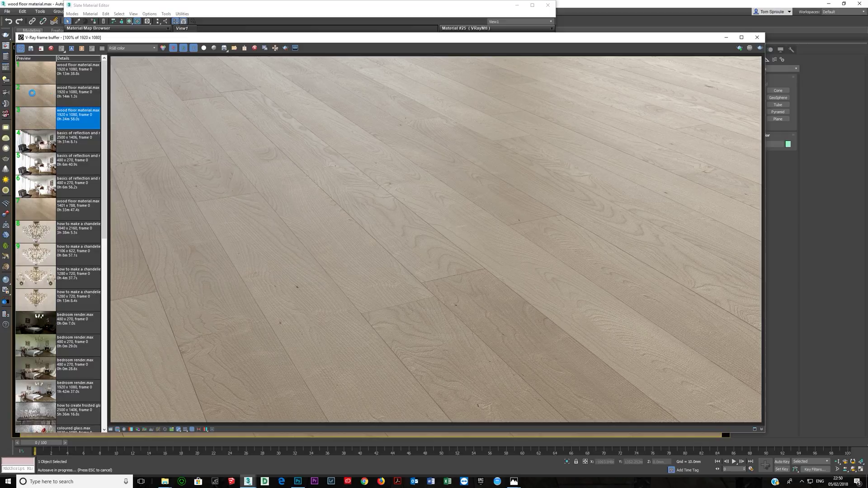
left_click(547, 162)
key("Up")
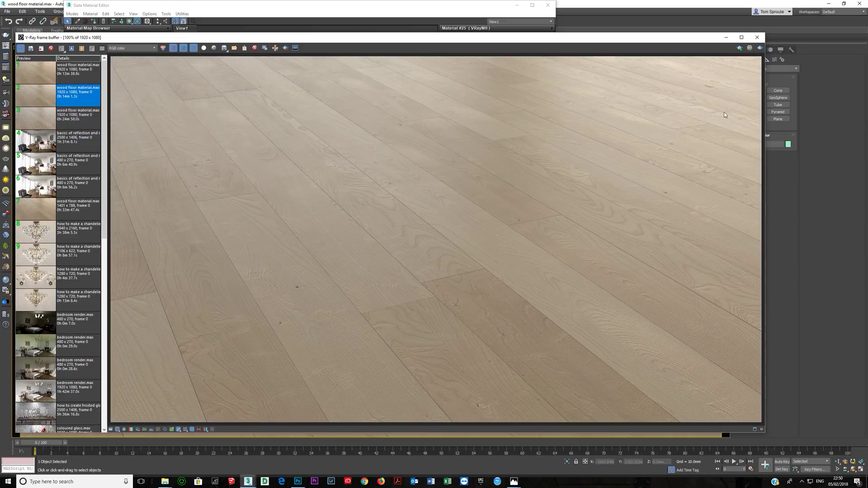
double_click(45, 117)
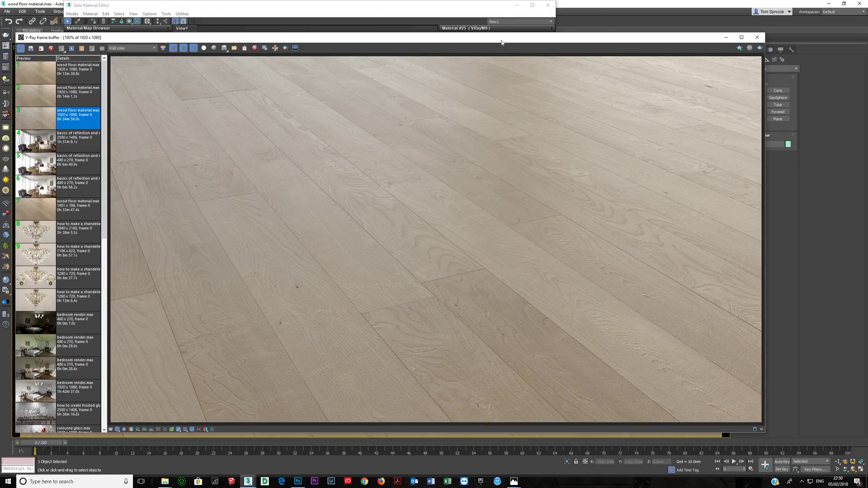
left_click(757, 37)
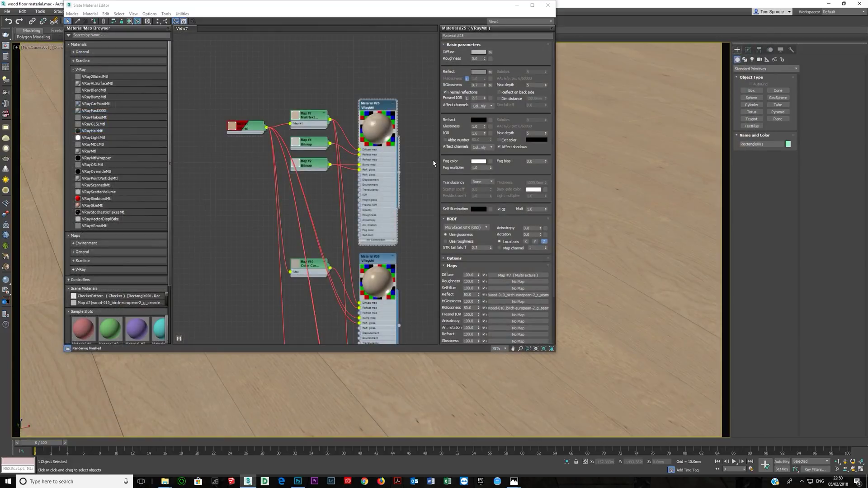
double_click(242, 129)
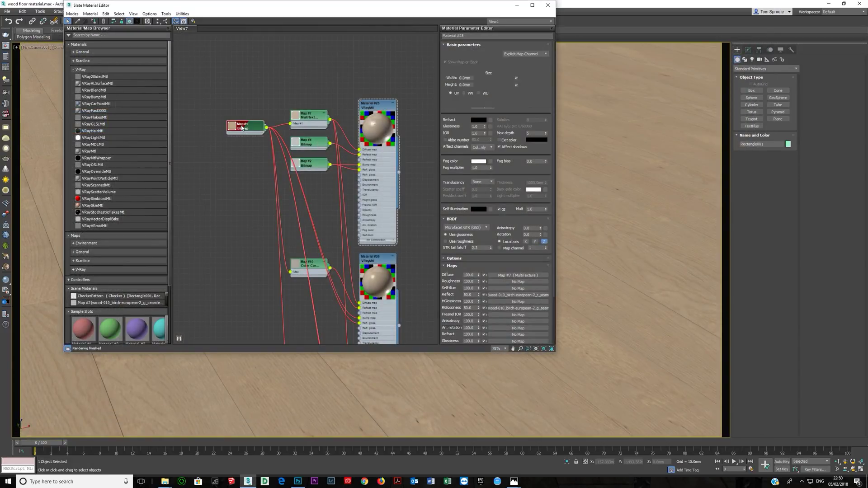
Step: In Photoshop, enable Black & White 1 and the gloss group, toggling Curves 3 to compare
left_click(298, 481)
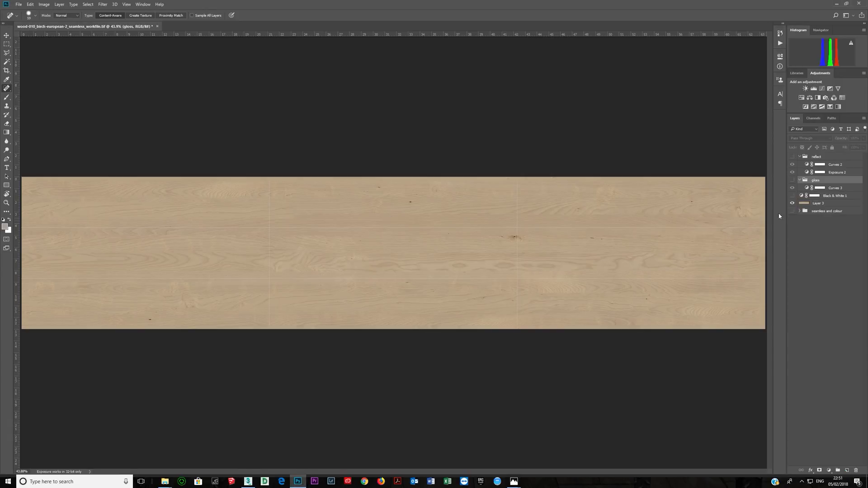
left_click(791, 196)
left_click(792, 181)
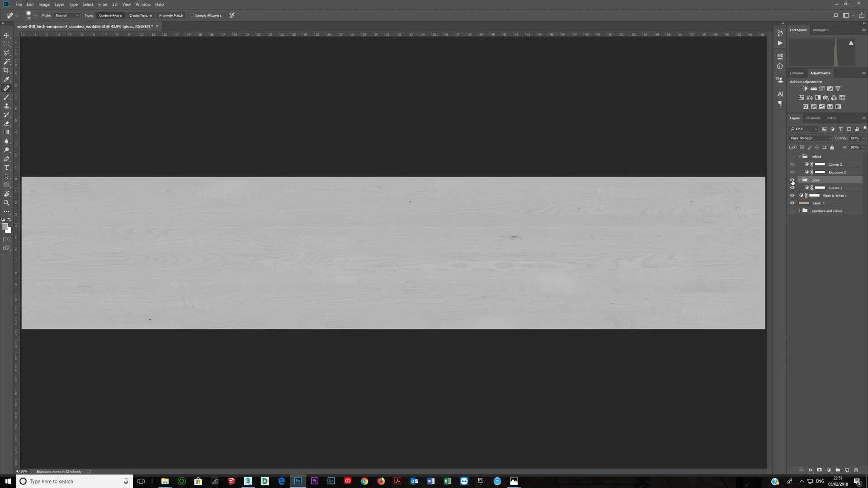
left_click(819, 188)
double_click(807, 189)
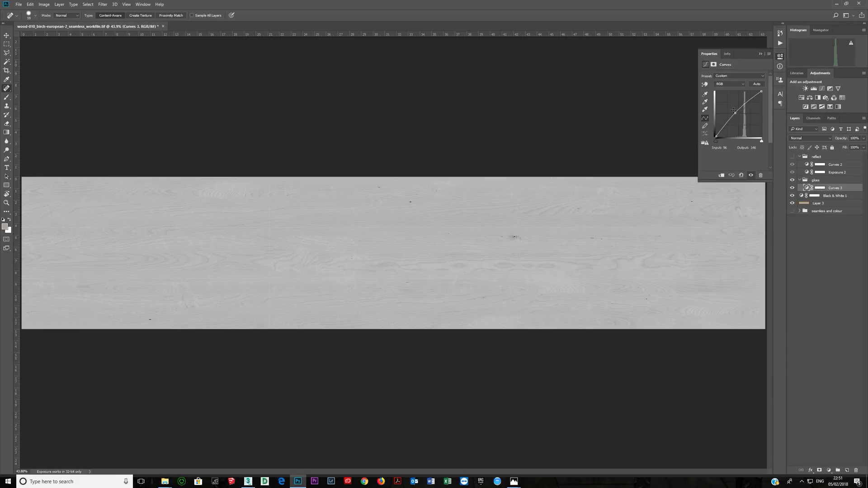
left_click(792, 188)
left_click(792, 188)
left_click(792, 189)
left_click(792, 189)
Step: Swap the gloss group for the reflect group and open the Exposure 2 settings
left_click(792, 180)
left_click(792, 156)
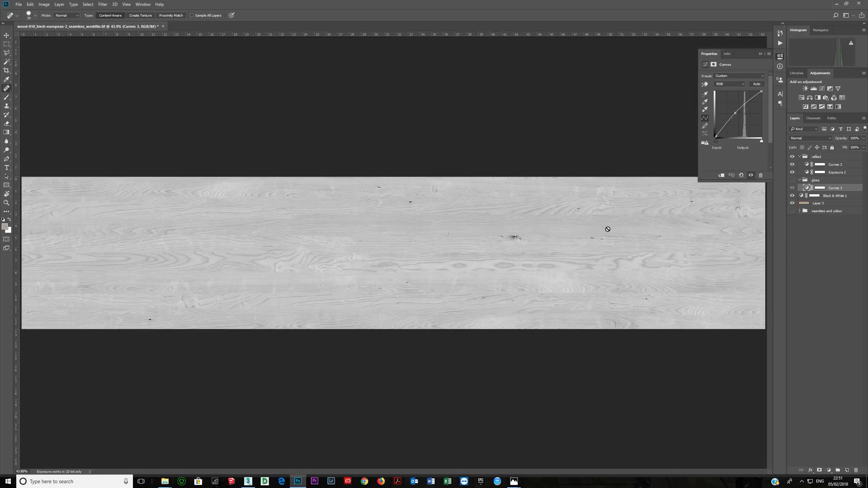
left_click(792, 172)
left_click(792, 165)
left_click(791, 172)
left_click(808, 172)
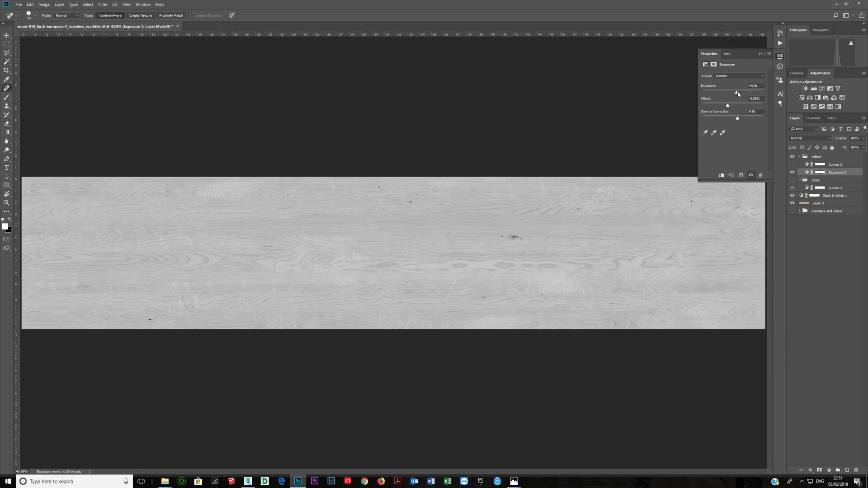
mouse_move(737, 94)
left_mouse_down()
mouse_move(728, 94)
mouse_move(736, 94)
left_mouse_up()
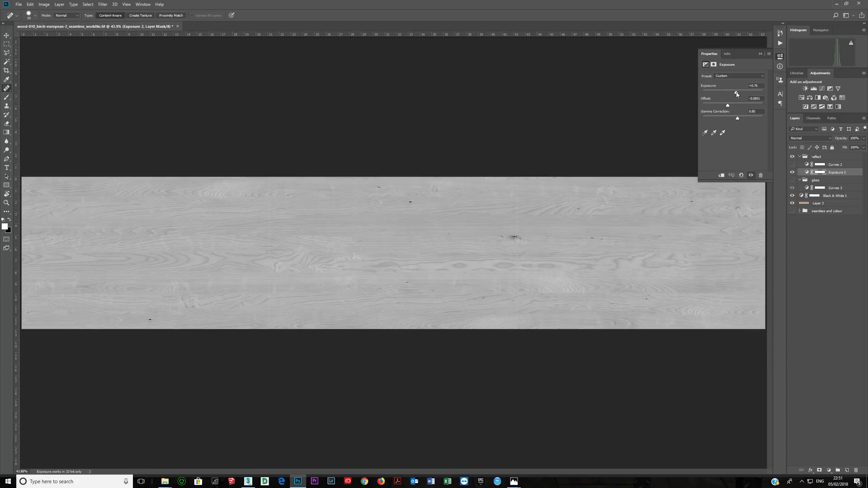
key("ctrl+z")
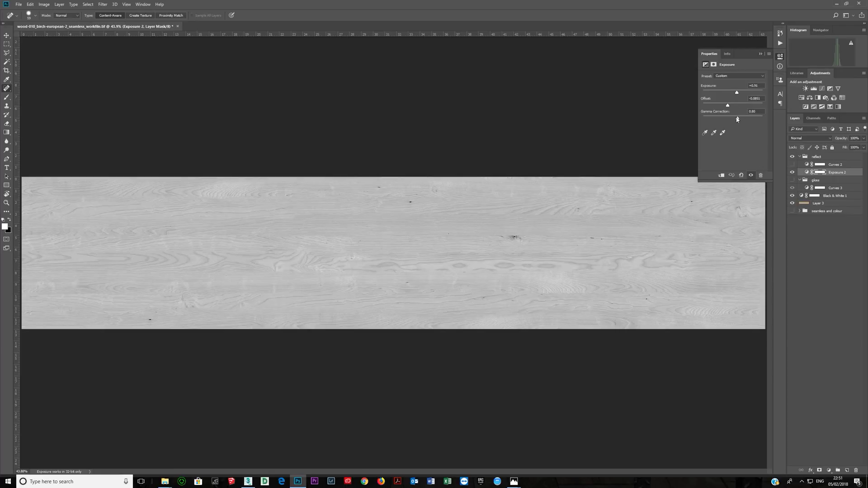
mouse_move(737, 119)
left_mouse_down()
mouse_move(723, 119)
mouse_move(732, 119)
left_mouse_up()
key("ctrl+z")
left_click_drag(728, 107, 724, 107)
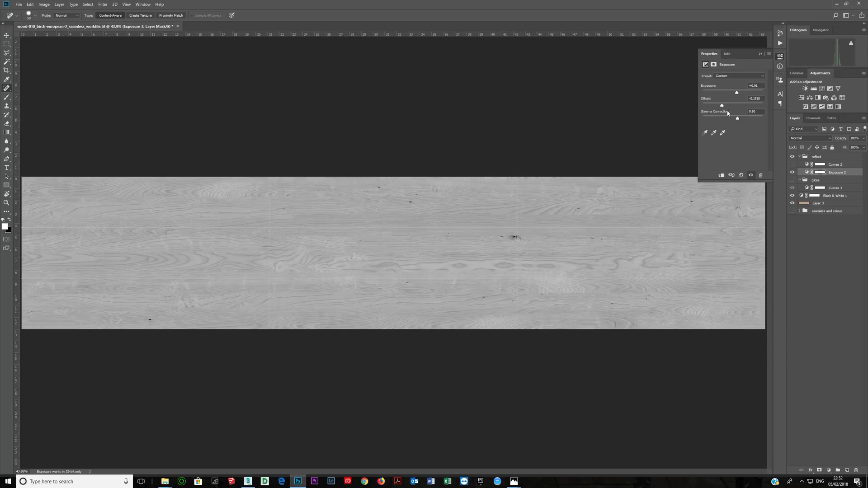
key("ctrl+z")
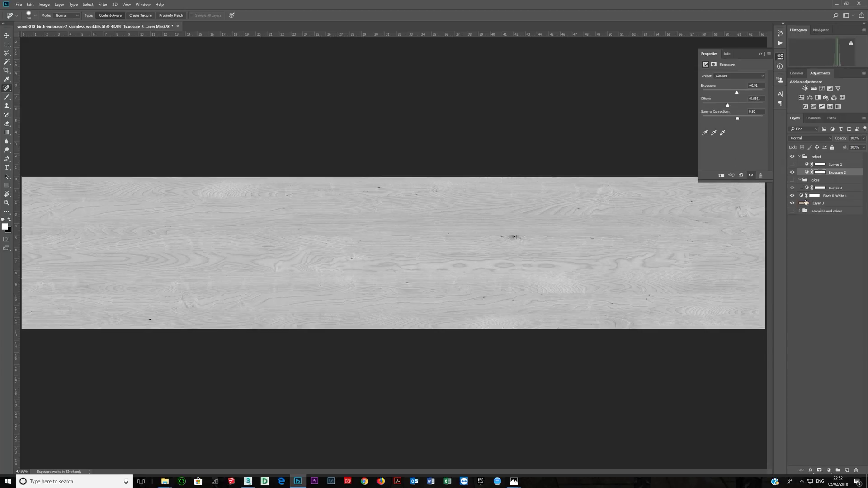
left_click(792, 164)
Step: Flatten the Curves 2 S-curve, then revert the document to its opened state via History
left_click(807, 165)
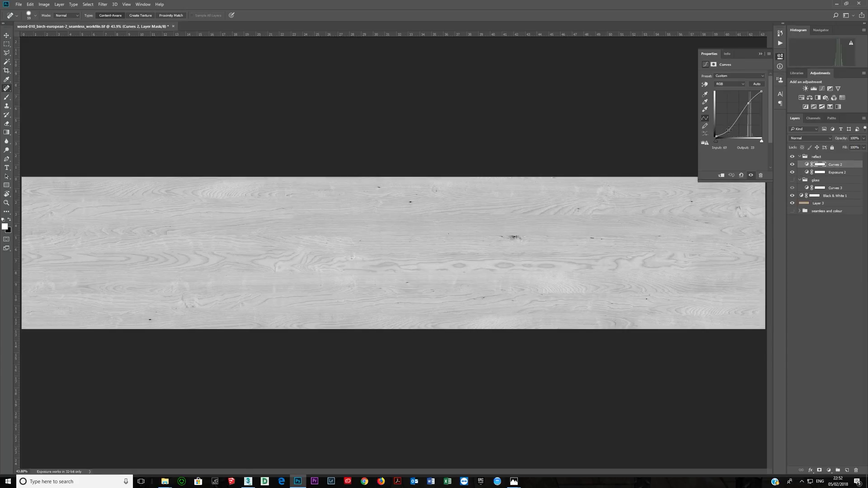
left_click_drag(729, 130, 748, 104)
key("Right")
key("Right")
key("Right")
key("Right")
left_click(780, 34)
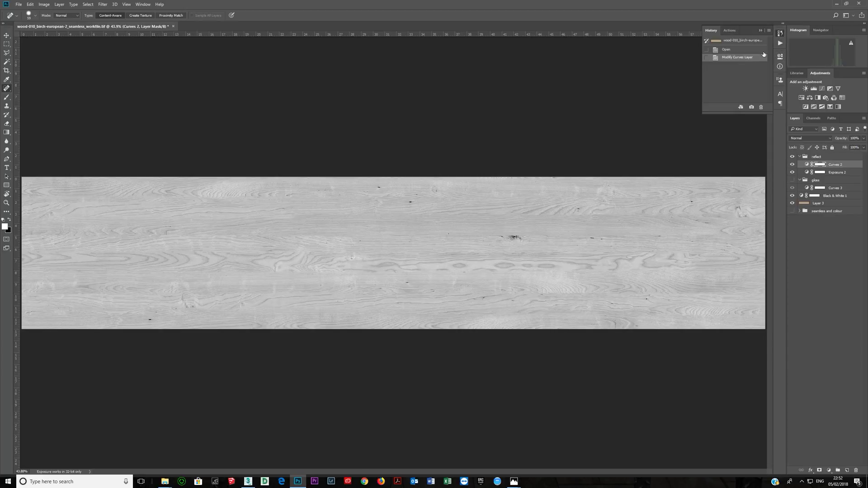
left_click(729, 50)
left_click(759, 30)
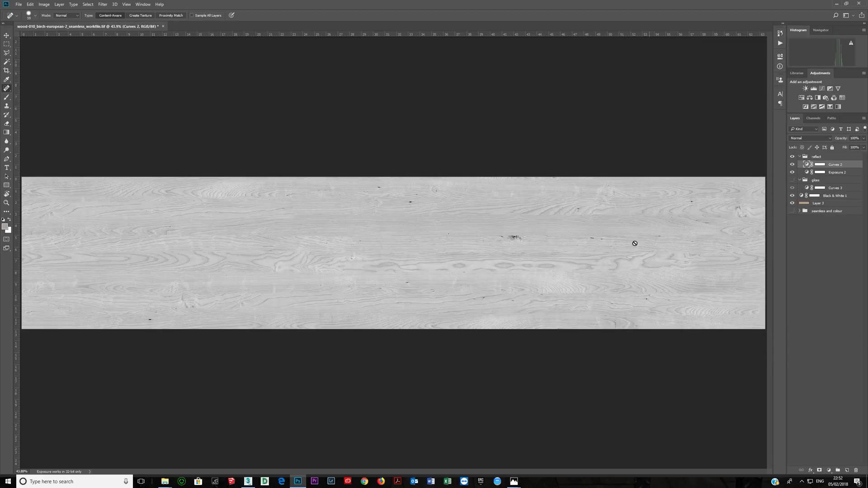
Step: Compare the reflect and gloss group versions, leave both hidden, and return to 3ds Max
left_click(792, 156)
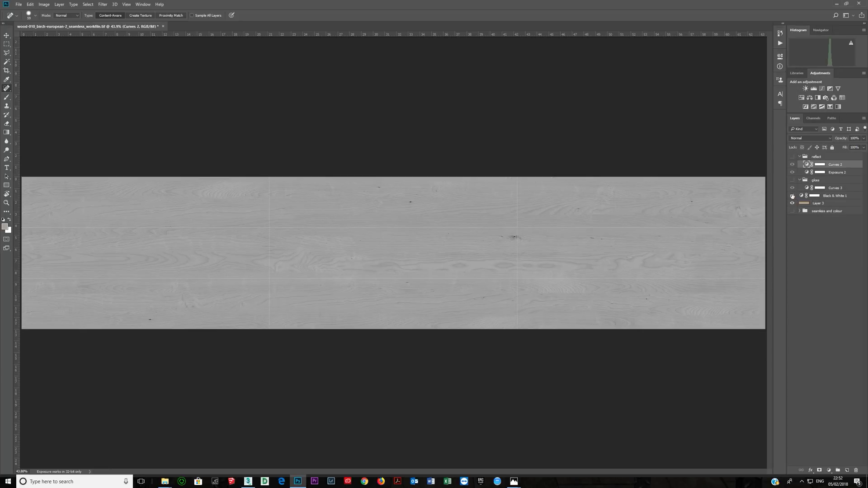
left_click(791, 180)
left_click(792, 180)
left_click(791, 157)
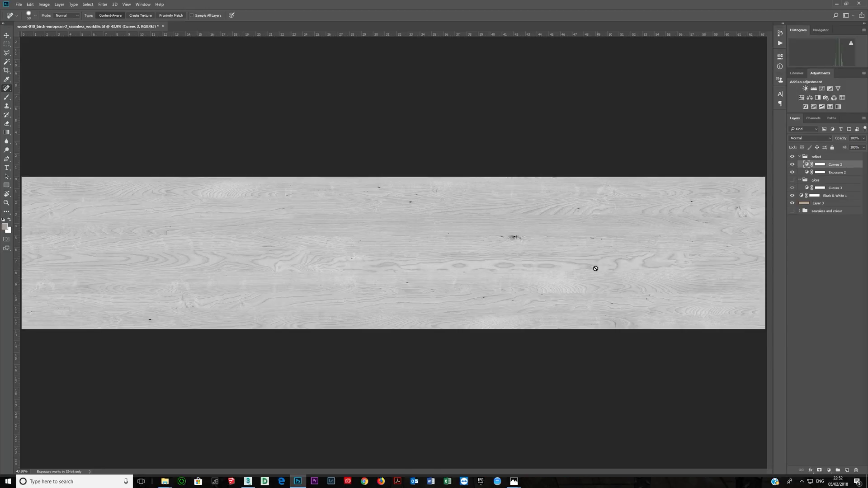
left_click(791, 156)
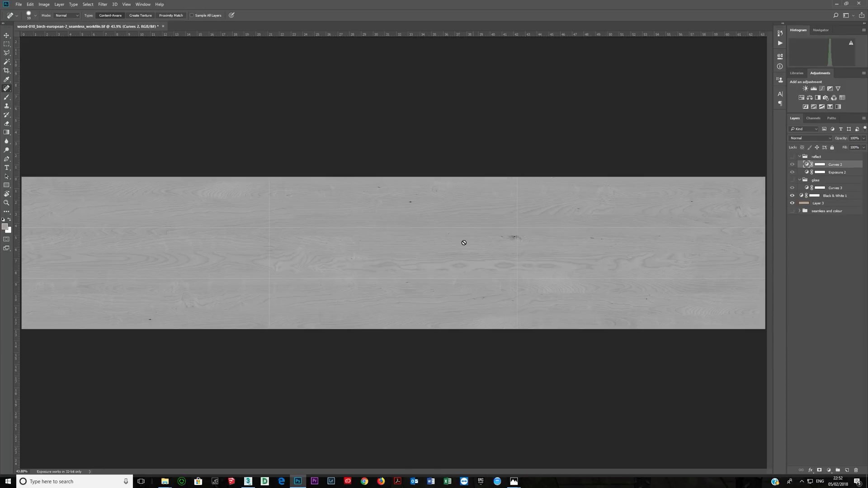
left_click(836, 3)
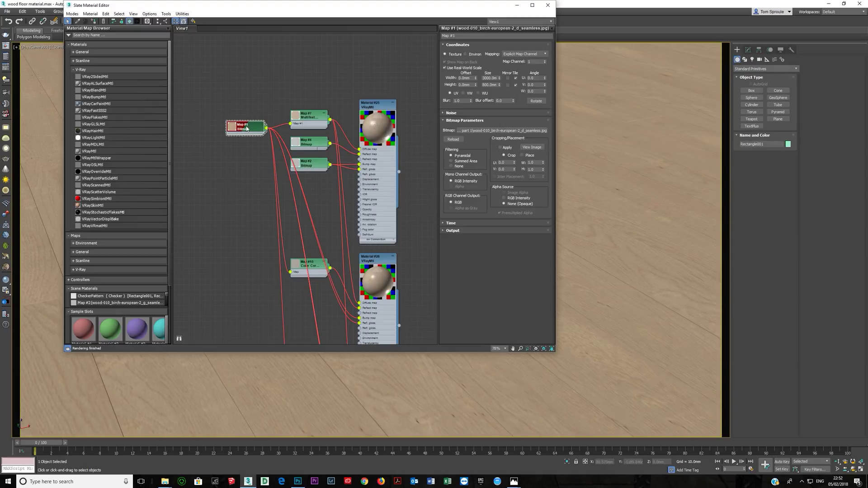
Step: View the Map #4 and Map #2 greyscale bitmap images
double_click(309, 145)
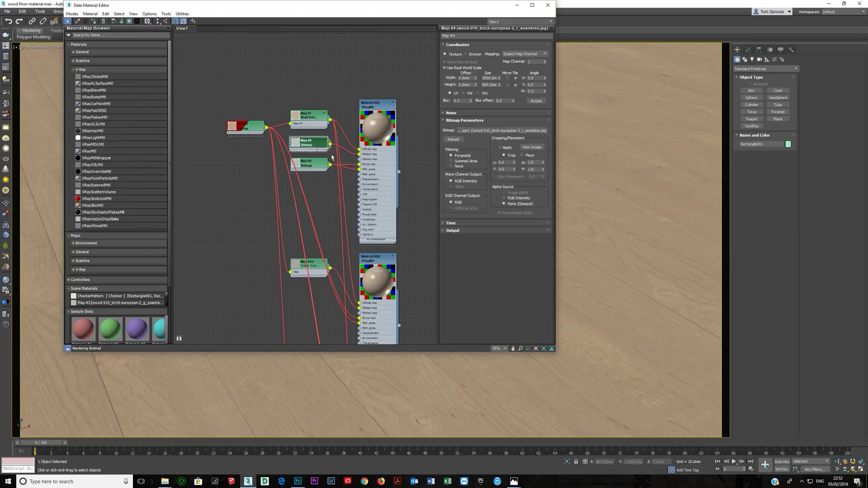
left_click(527, 147)
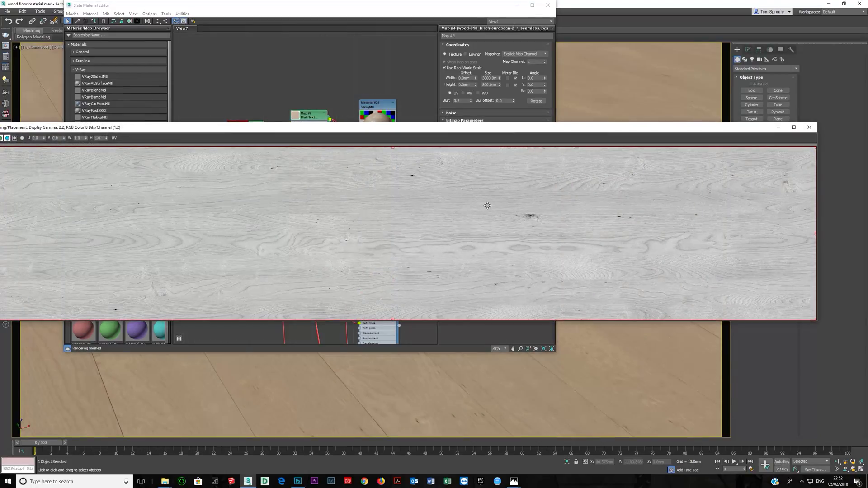
left_click(809, 127)
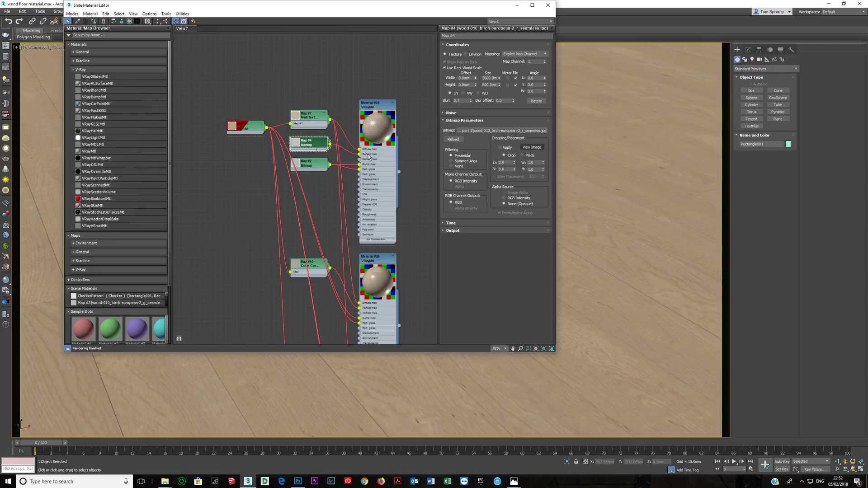
double_click(312, 165)
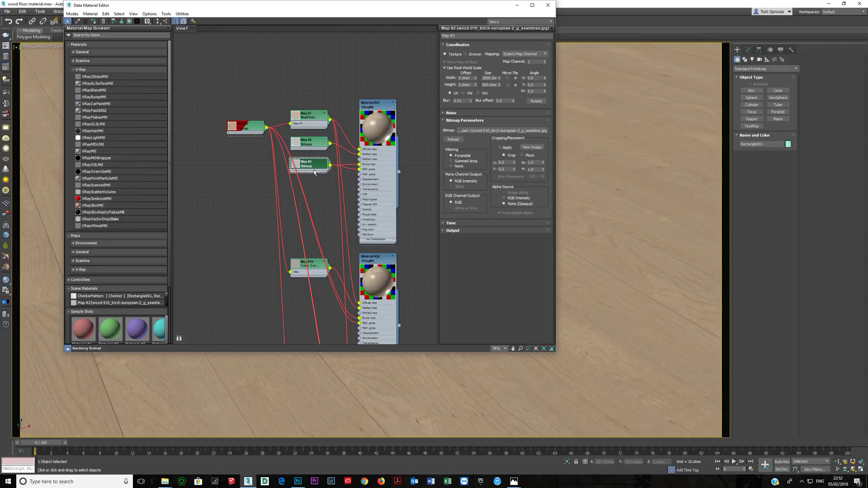
left_click(532, 147)
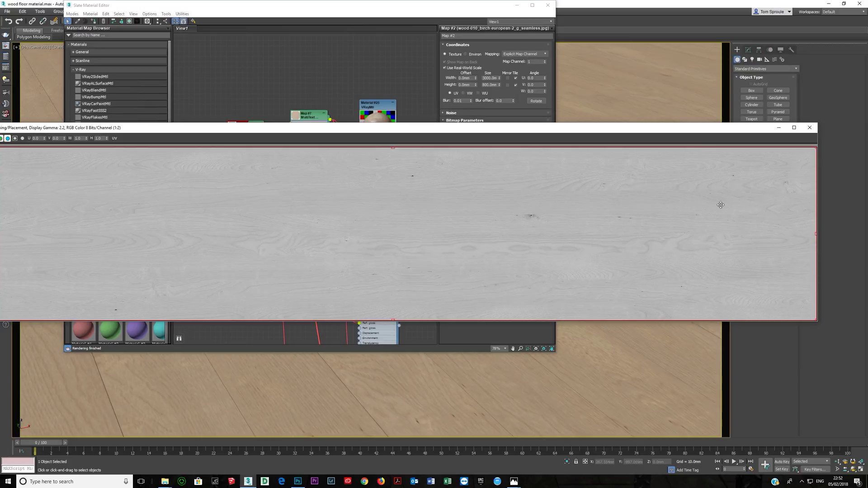
left_click(809, 127)
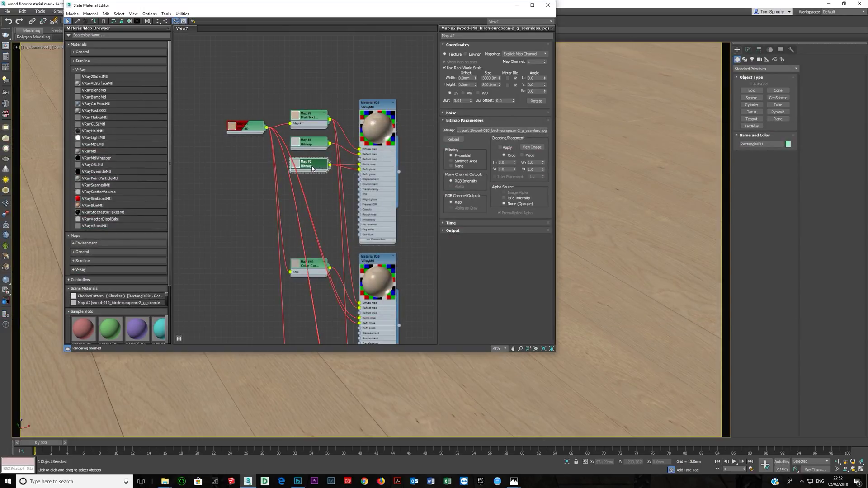
Step: Check the Blur values of the Map #2 and Map #4 bitmaps
left_click_drag(460, 102, 447, 100)
left_click(311, 144)
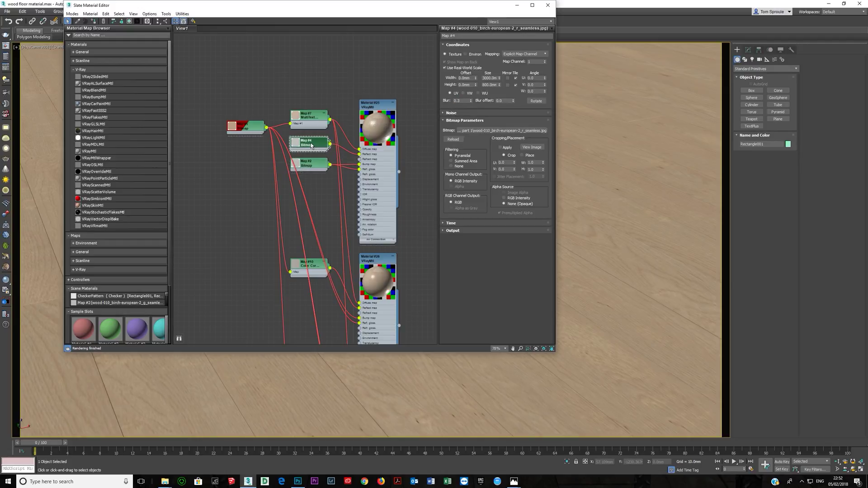
left_click(463, 100)
Step: Set Map #1's Coordinates Blur to 0.2, briefly trying 1.0 before returning to 0.2
double_click(245, 128)
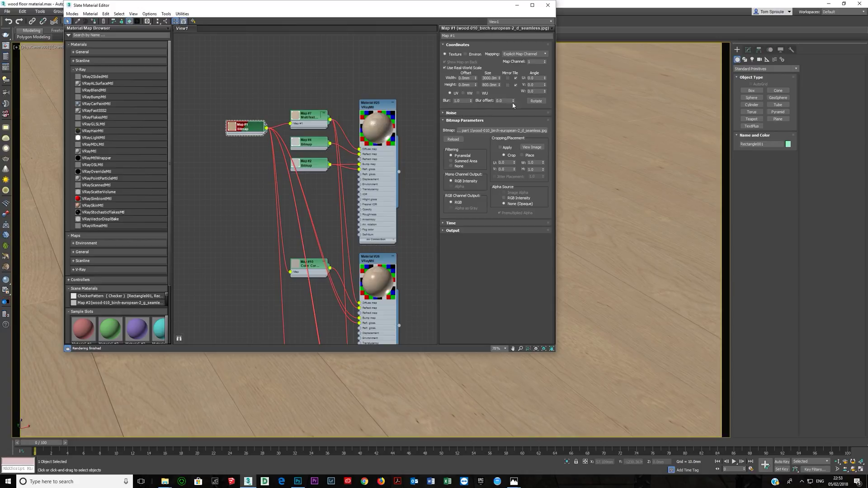
double_click(463, 100)
type("0.2")
key("Tab")
left_click(250, 128)
double_click(461, 100)
type("1")
key("Return")
type("0.2")
key("Tab")
right_click(375, 121)
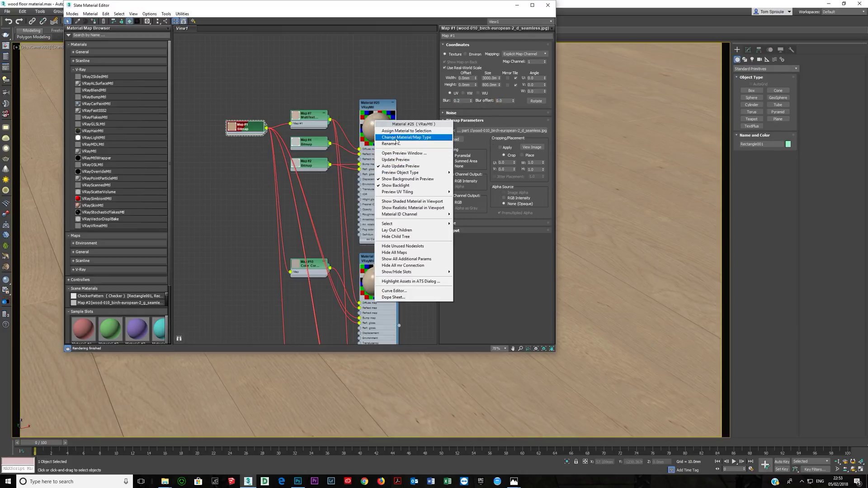
Step: Open an enlarged Material #25 preview and set Map #1's blur back to 1.0
left_click(400, 153)
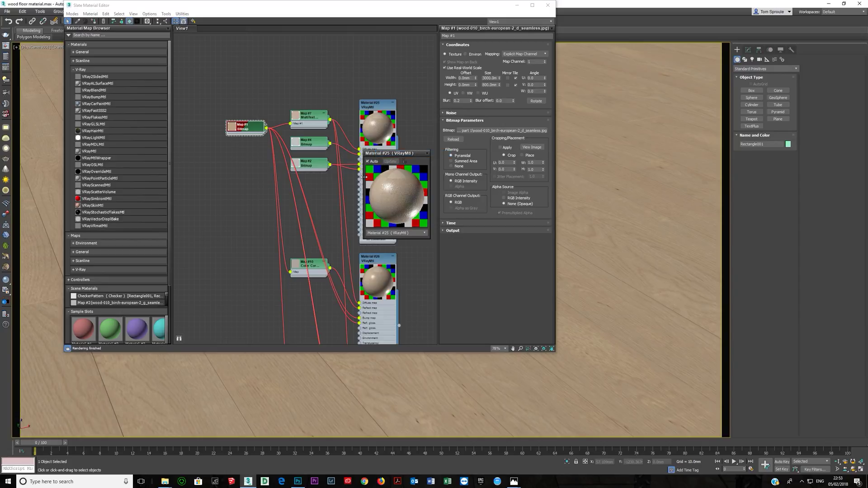
left_click_drag(364, 177, 75, 177)
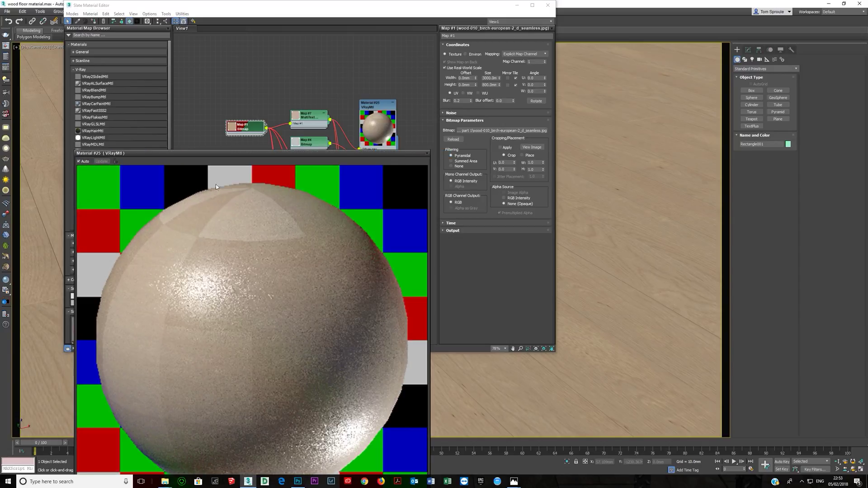
left_click_drag(207, 149, 192, 139)
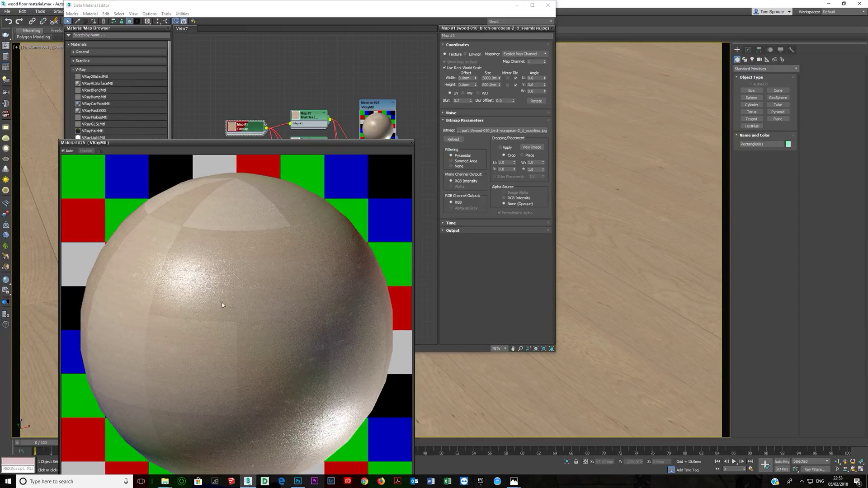
left_click(256, 131)
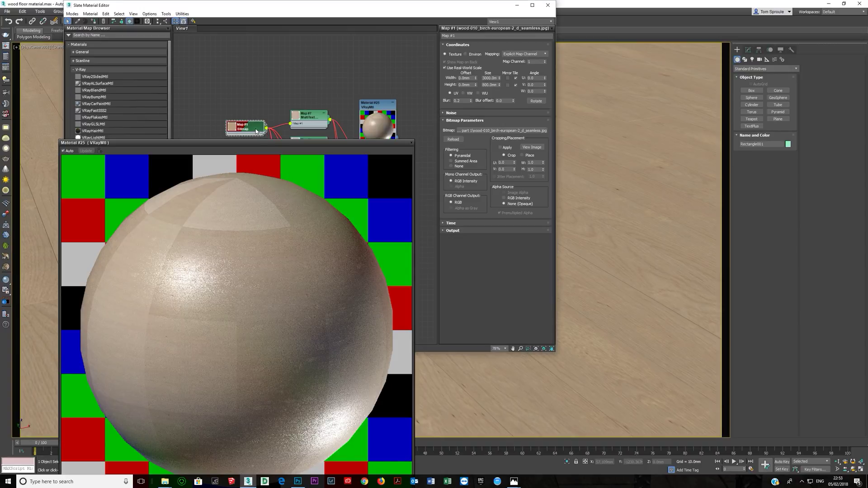
left_click(461, 100)
type("1")
key("Tab")
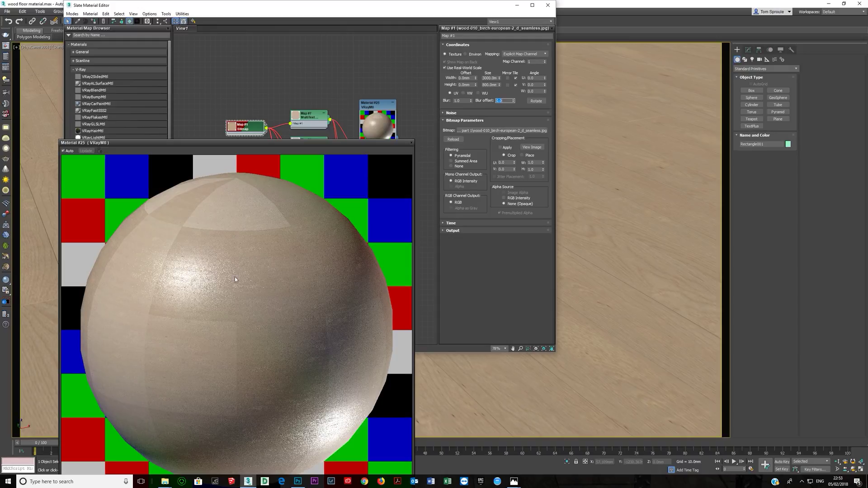
left_click_drag(271, 142, 239, 215)
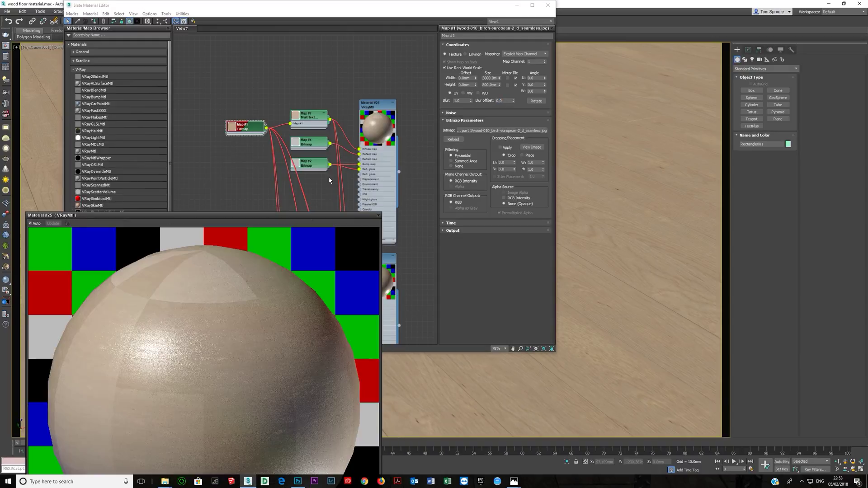
Step: Set the Map #2 bitmap's blur to 0.01
left_click(309, 164)
double_click(463, 100)
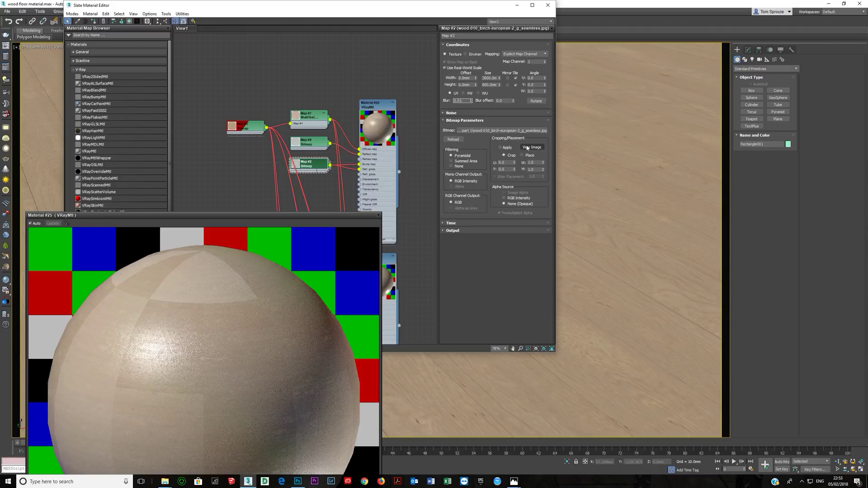
type("0.01")
key("Tab")
left_click_drag(328, 215, 349, 182)
left_click(465, 100)
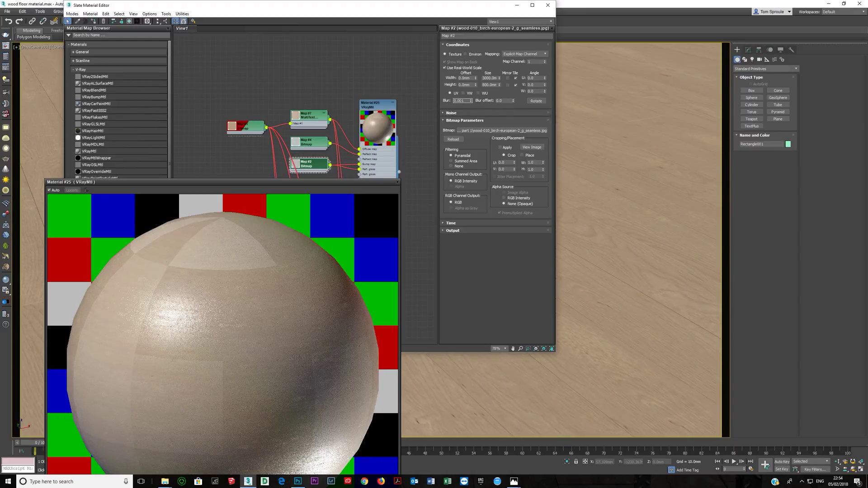
key("Tab")
Step: Try Map #2 blur values 0.0, 0.1 and 1.0, settling on 0.2
left_click(463, 100)
key("BackSpace")
key("Tab")
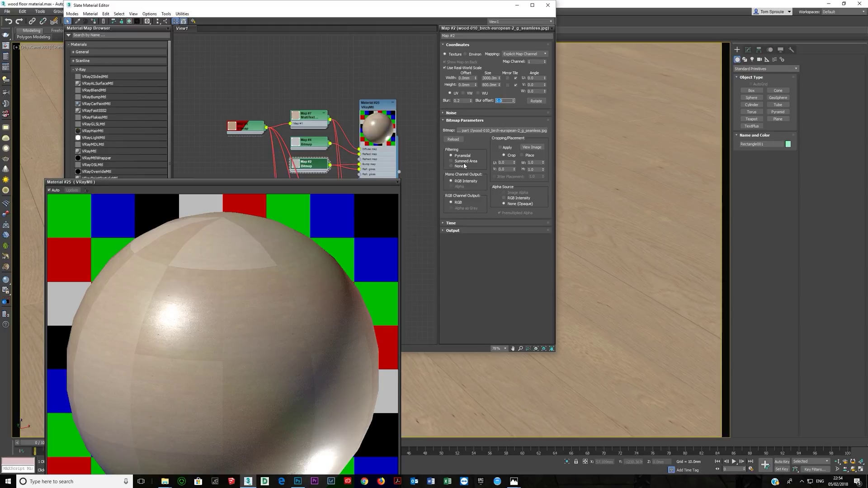
left_click(466, 101)
type("0.1")
key("Tab")
left_click(465, 101)
type("1")
key("Tab")
left_click(464, 100)
type("0.2")
key("Tab")
middle_click_drag(297, 141, 270, 111)
left_click(271, 112)
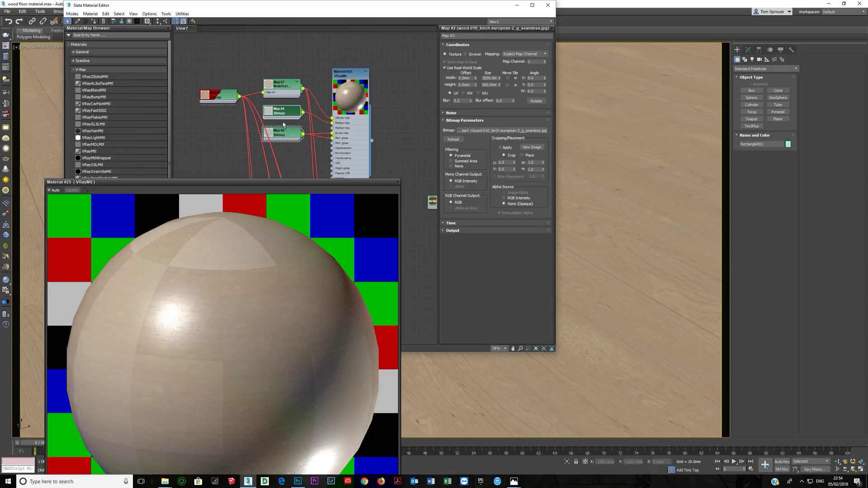
Step: Close the preview and uncheck Material #25's Reflect and RGlossiness maps
left_click(398, 182)
scroll(335, 128, "down", 1)
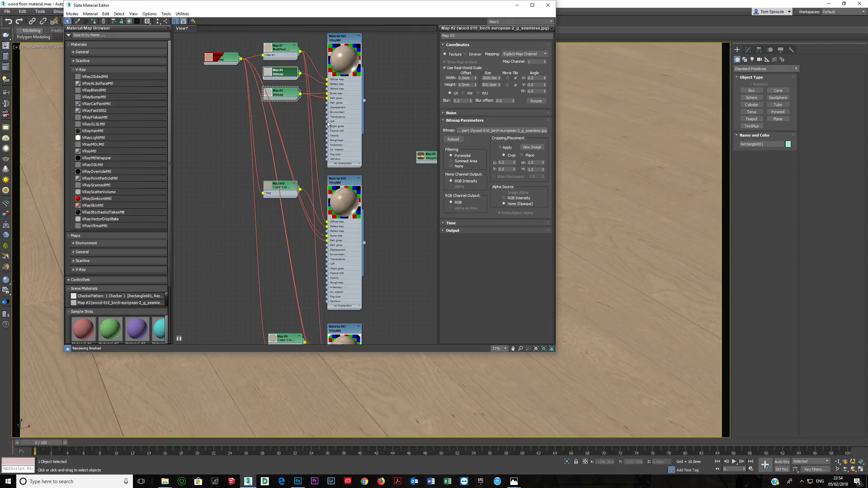
double_click(353, 111)
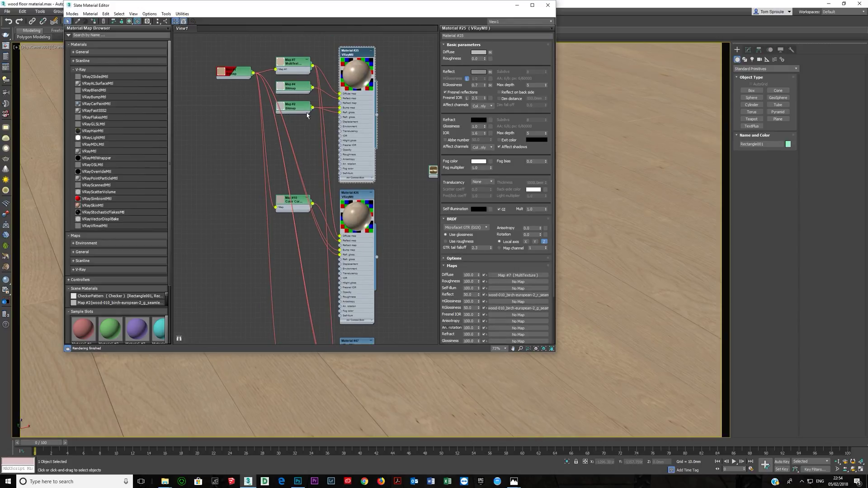
left_click(483, 294)
left_click(483, 307)
Step: Drag a new VRayMtl from the material browser into the node view
scroll(481, 295, "down", 3)
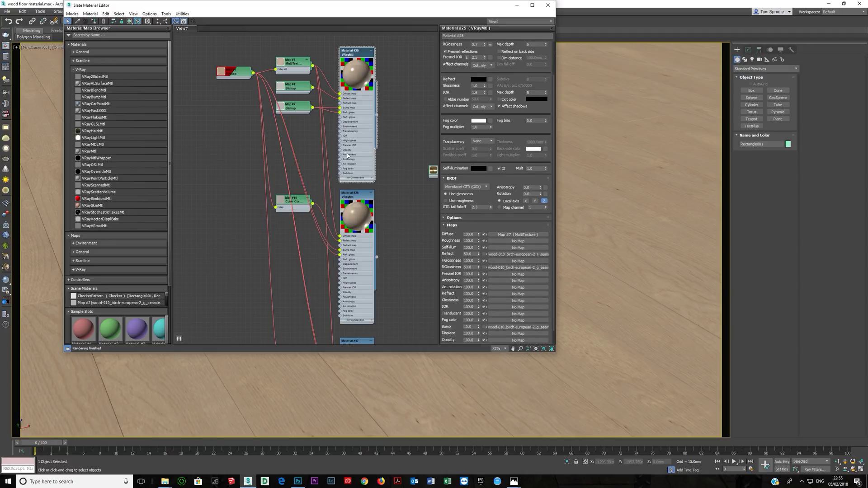
scroll(348, 155, "up", 2)
scroll(346, 113, "up", 1)
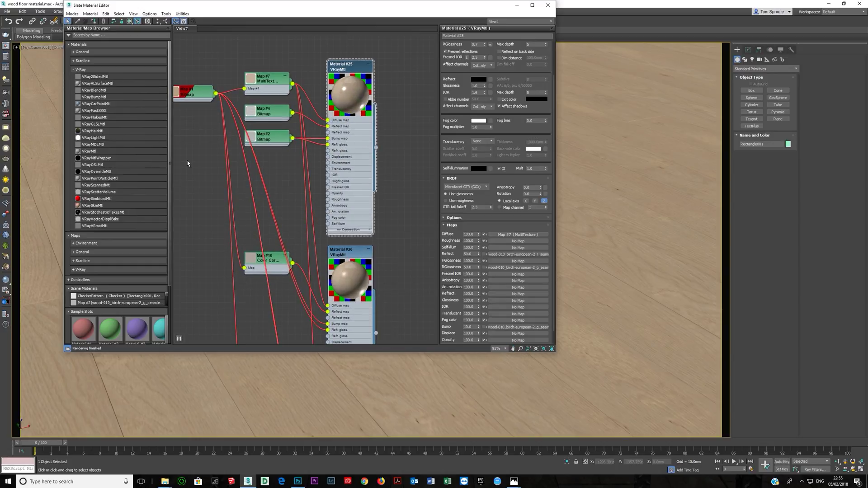
left_click_drag(95, 152, 420, 140)
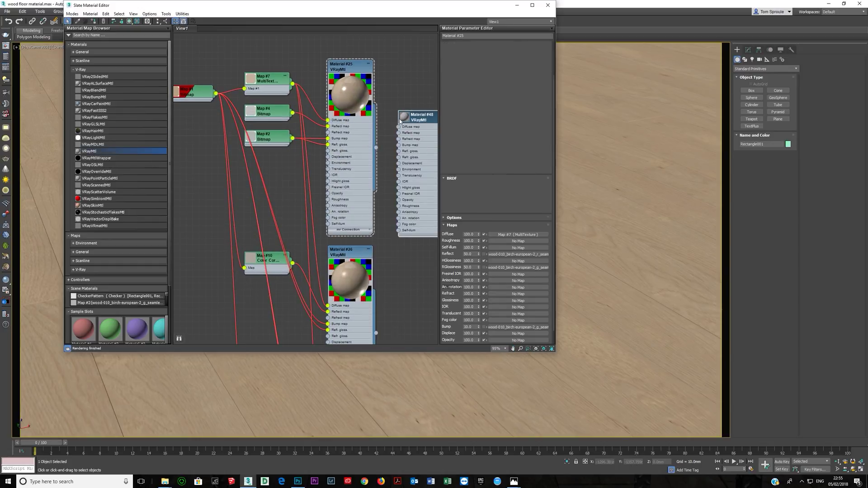
Step: Place Material #48 beside Material #25 and wire the wood bitmap into its Diffuse slot
left_click_drag(416, 184, 406, 143)
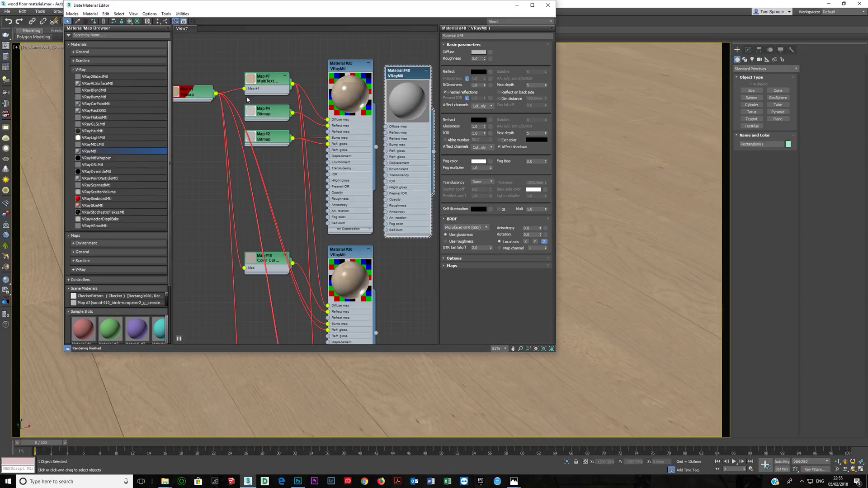
scroll(271, 92, "down", 3)
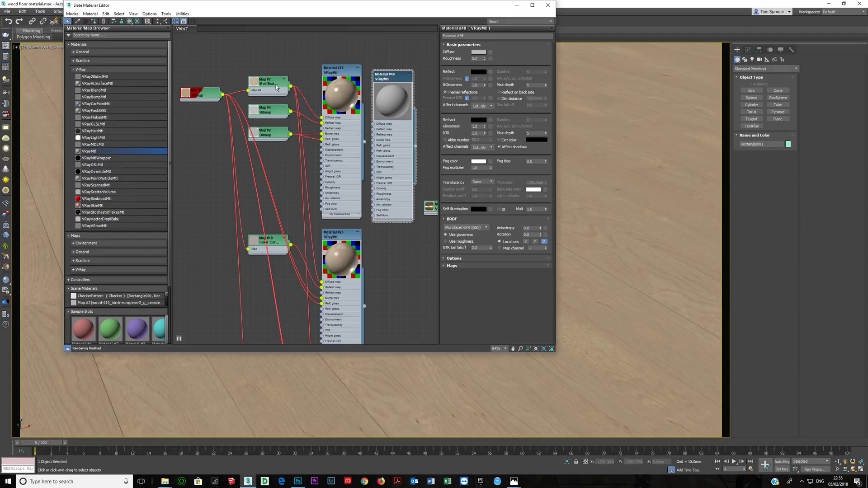
left_click_drag(222, 94, 374, 127)
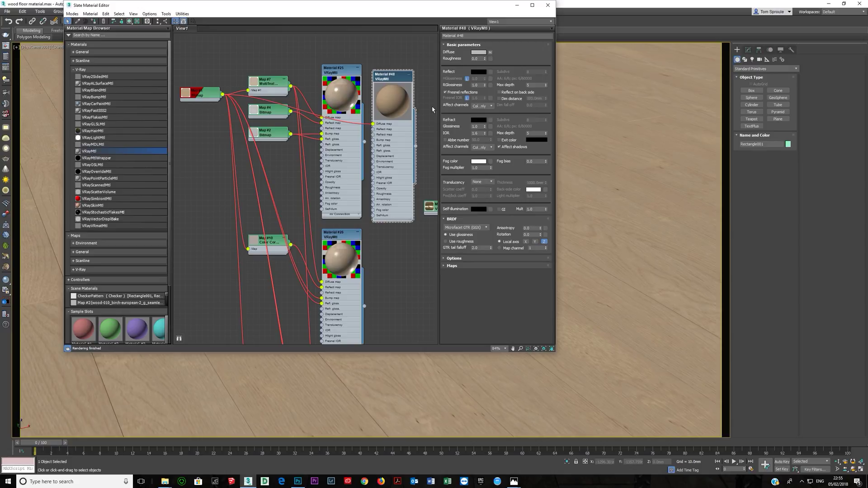
left_click(479, 72)
Step: Set Material #48's Reflect colour to grey 89 and show a checkered preview background
mouse_move(216, 78)
left_mouse_down()
mouse_move(246, 78)
mouse_move(232, 78)
left_mouse_up()
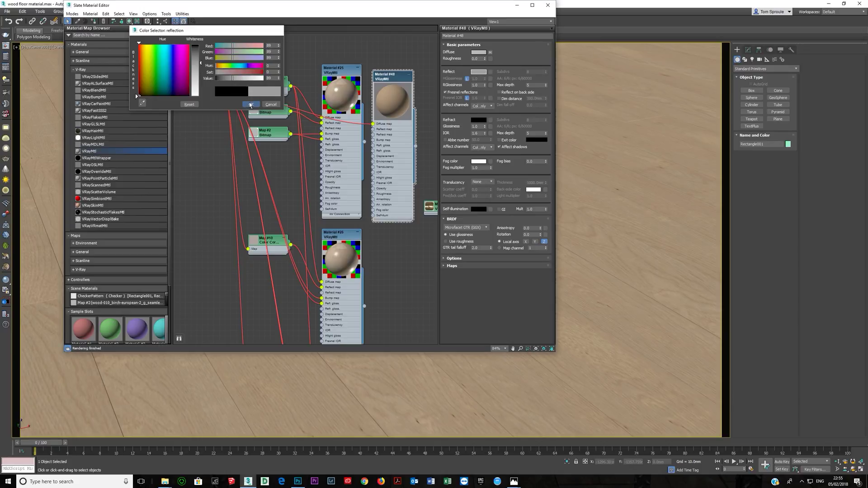
left_click(251, 104)
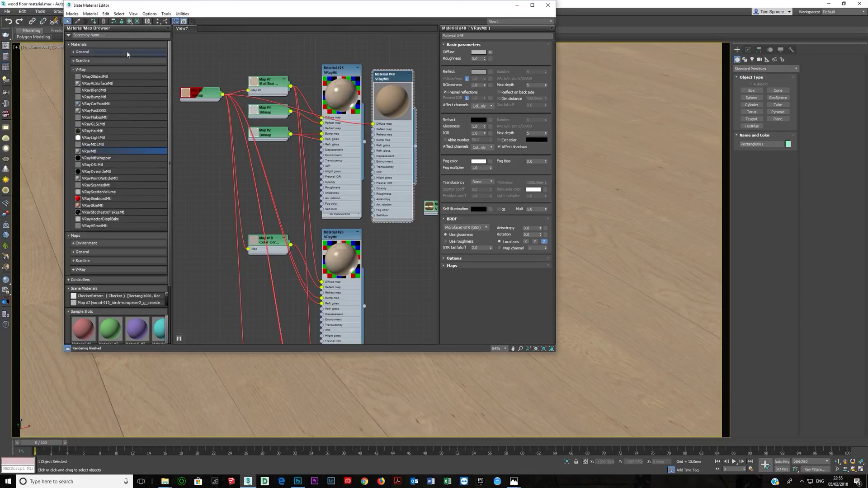
left_click(137, 22)
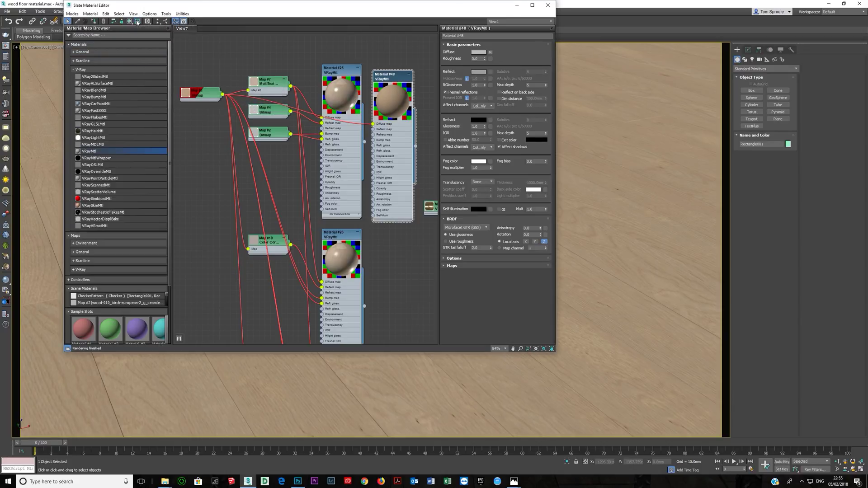
Step: Try reflection glossiness values of 0.7 and 0.5, settling on 0.6
left_click(458, 87)
key("Tab")
left_click(482, 86)
key("BackSpace")
type("5")
key("Tab")
left_click(480, 86)
key("BackSpace")
type("6")
key("Tab")
Step: Test the reflection with Fresnel off, trying Reflect colour values 199, 33 and 20
left_click(478, 72)
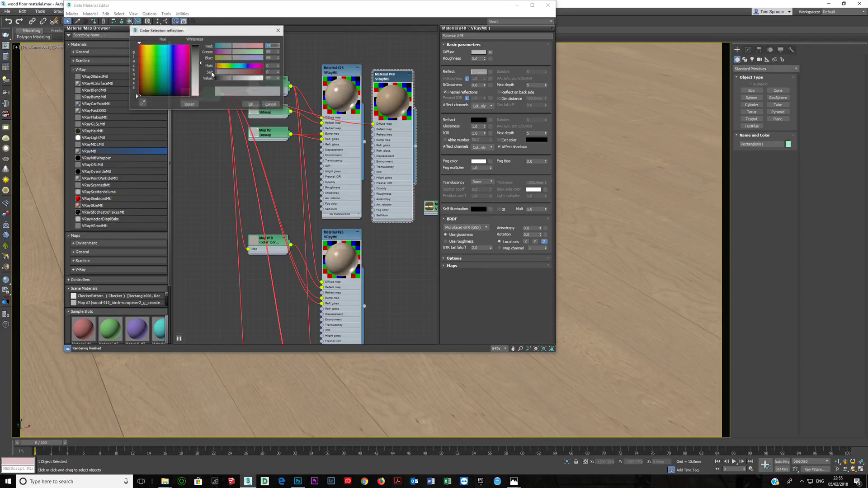
left_click_drag(246, 79, 258, 81)
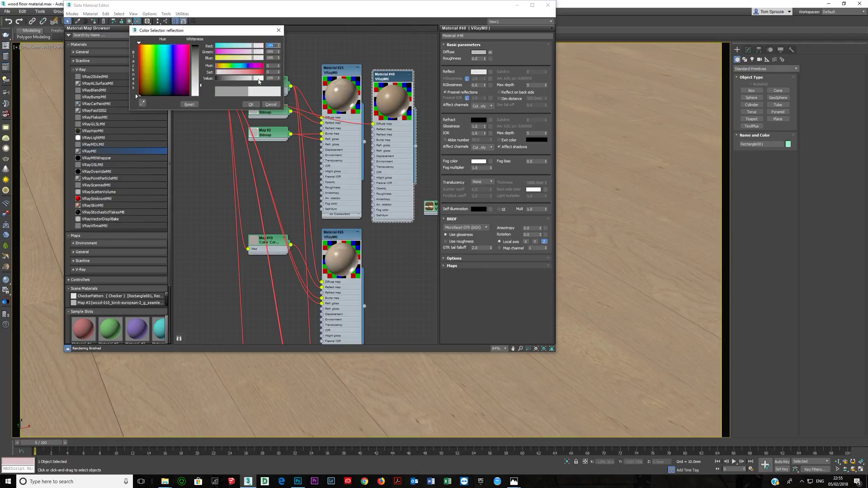
left_click(251, 104)
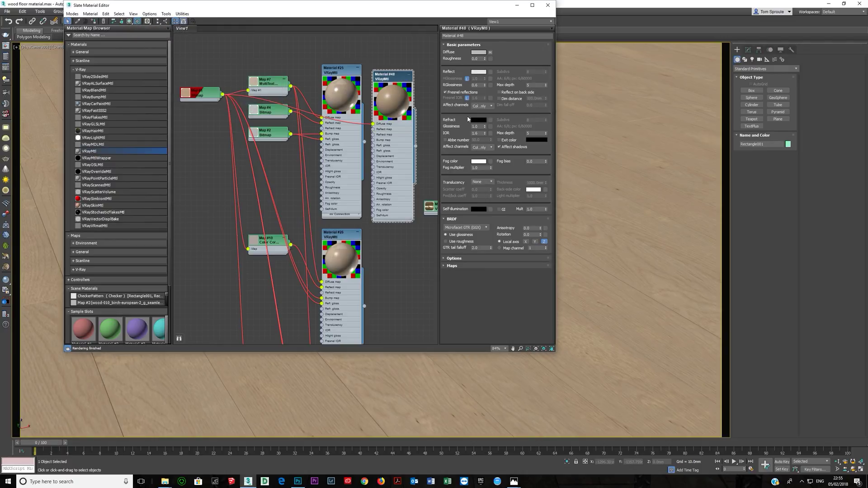
left_click(445, 92)
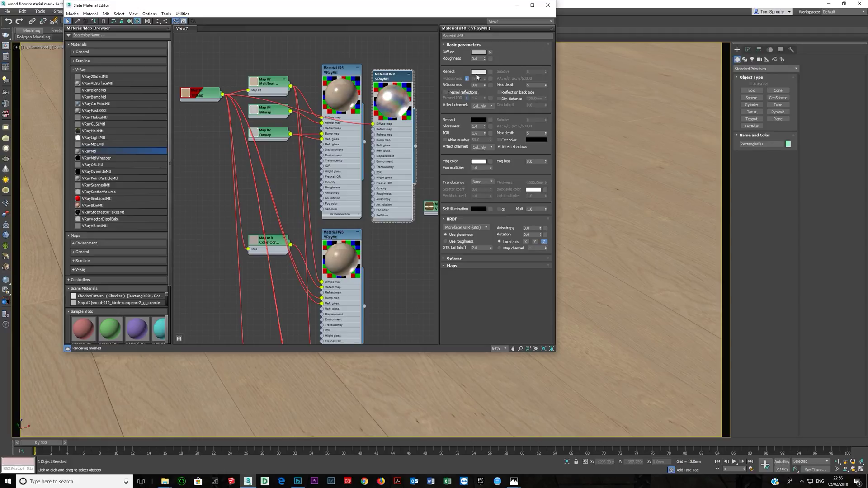
left_click(478, 71)
left_click(135, 94)
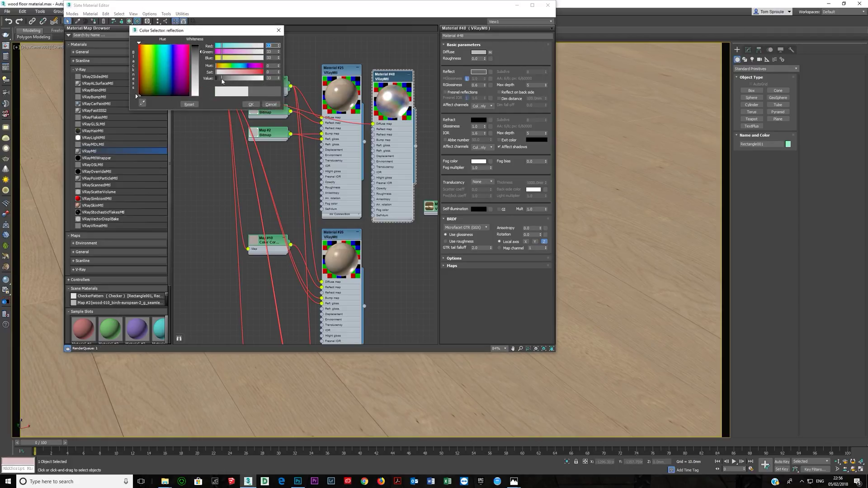
left_click(251, 105)
left_click(478, 72)
left_click_drag(135, 93, 136, 95)
left_click(249, 104)
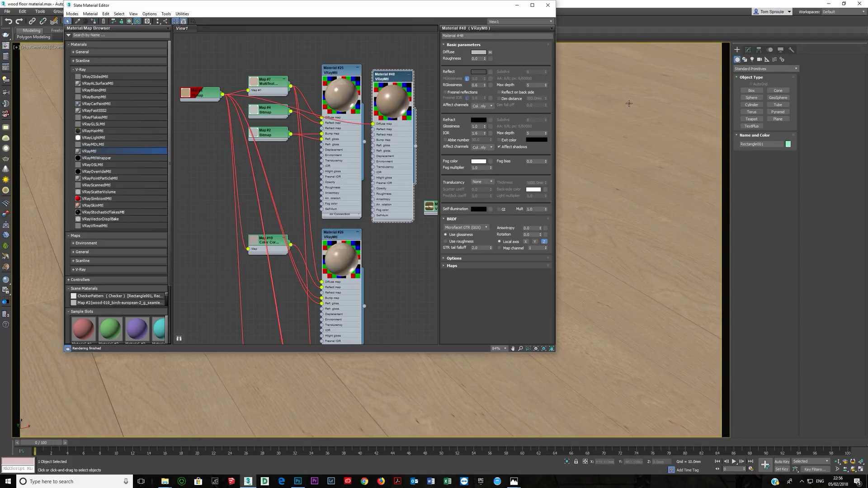
Step: Turn Fresnel reflections back on with the Reflect colour at grey 99
left_click(444, 93)
left_click(478, 71)
left_click_drag(217, 79, 240, 80)
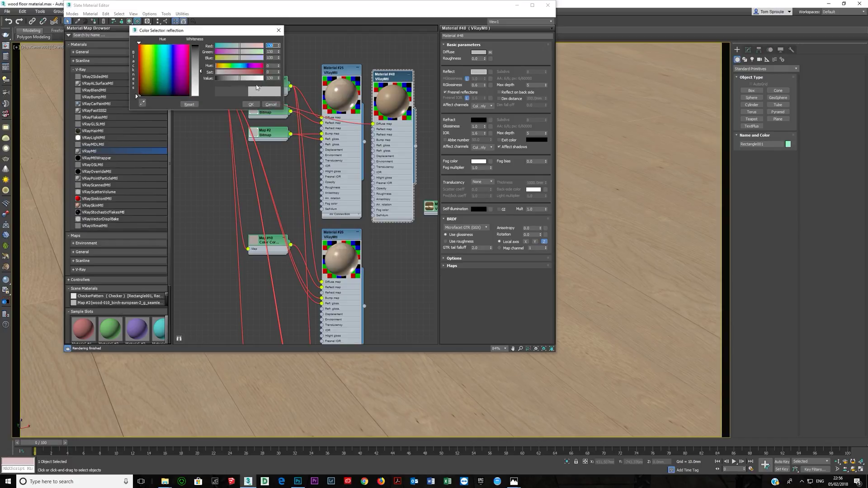
left_click(251, 104)
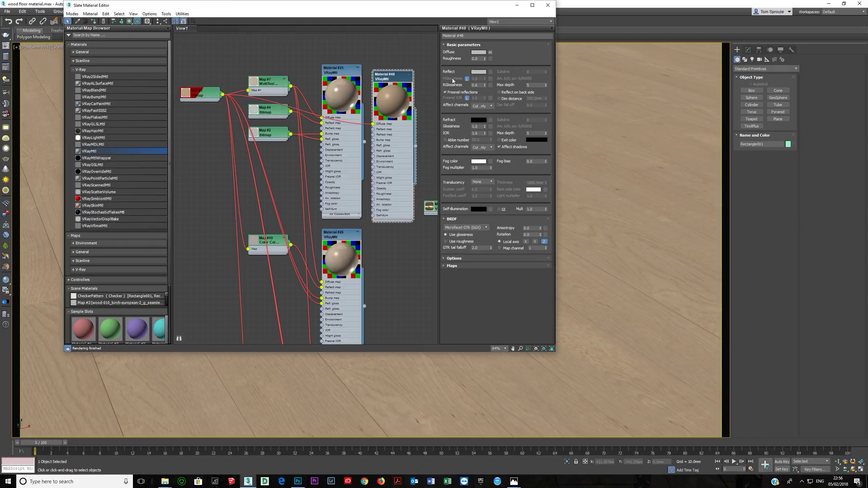
left_click(479, 72)
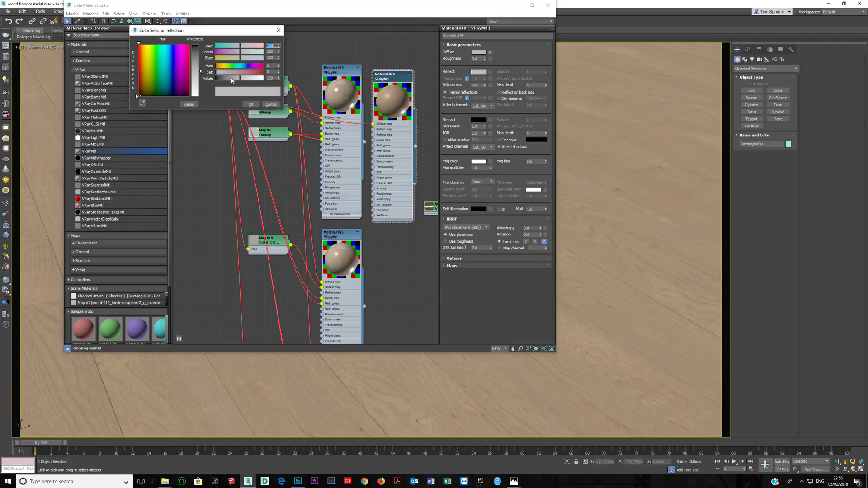
left_click(263, 105)
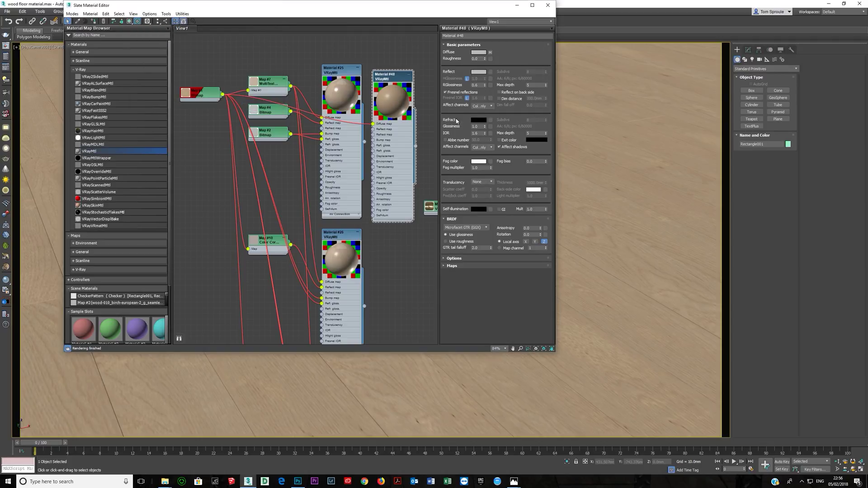
Step: Unlock Fresnel IOR to 2.3 and lower reflection glossiness to about 0.49
left_click(466, 98)
left_click_drag(484, 98, 484, 96)
left_click(481, 85)
left_click_drag(485, 85, 484, 88)
left_click(478, 72)
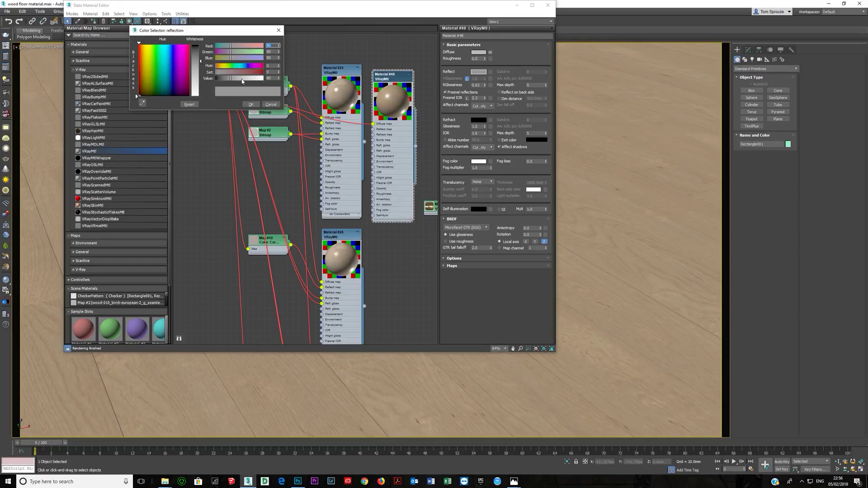
left_click(251, 104)
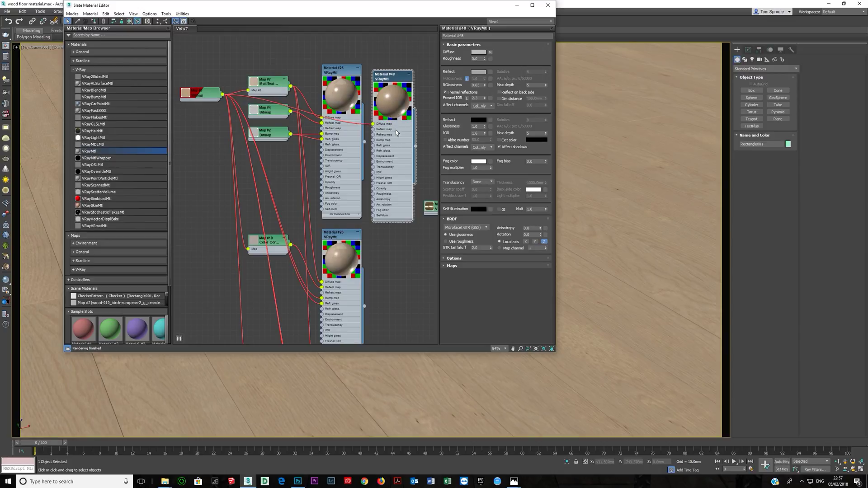
Step: Wire the Map #4 bitmap into Material #48's Reflect input and select the Map #2 wood texture
left_click_drag(395, 129, 394, 118)
left_click(275, 111)
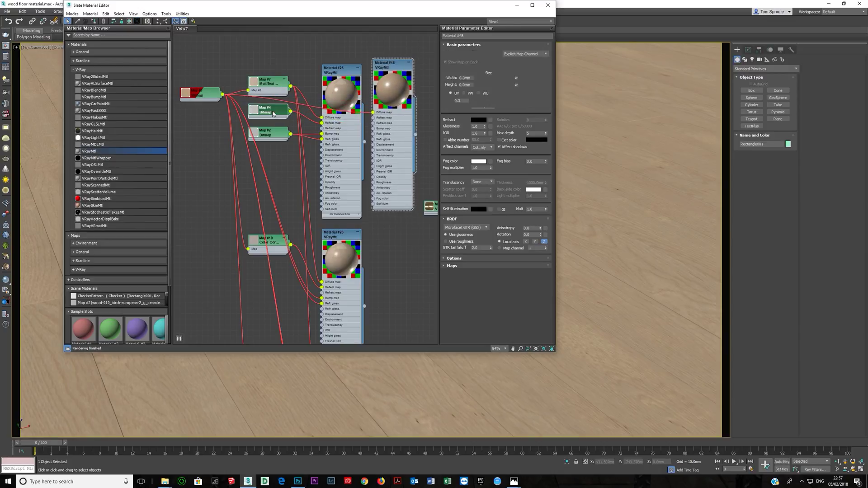
left_click_drag(291, 112, 374, 117)
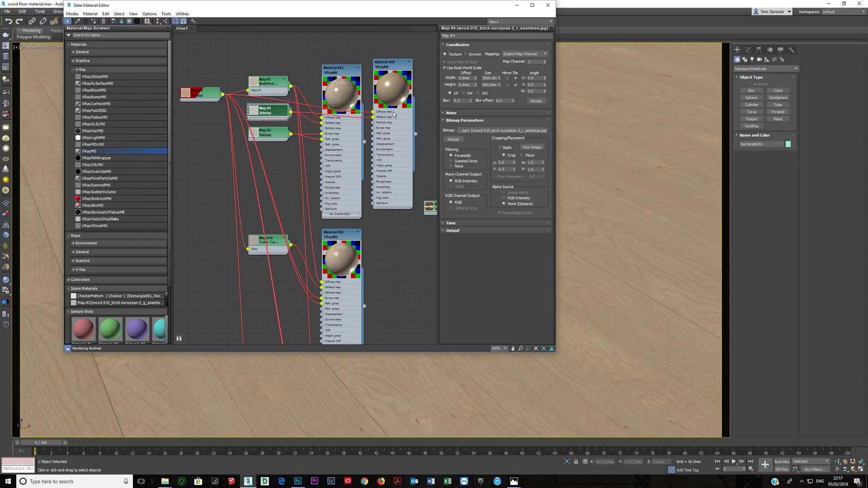
left_click(391, 141)
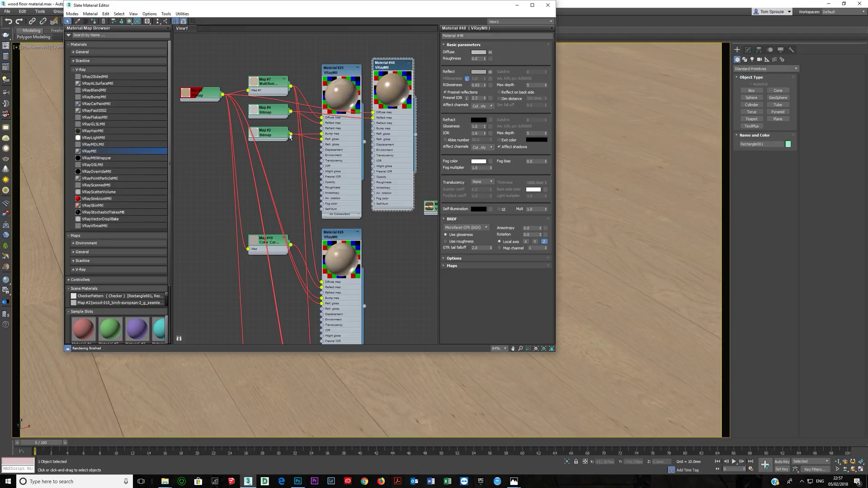
left_click_drag(291, 134, 373, 134)
left_click(269, 136)
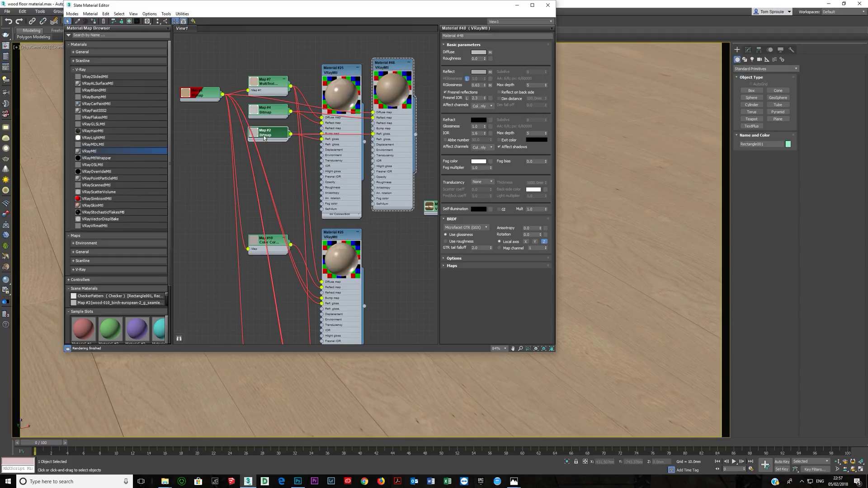
Step: View the Map #2 birch texture at full size, then bring up Material #48's preview menu
double_click(268, 136)
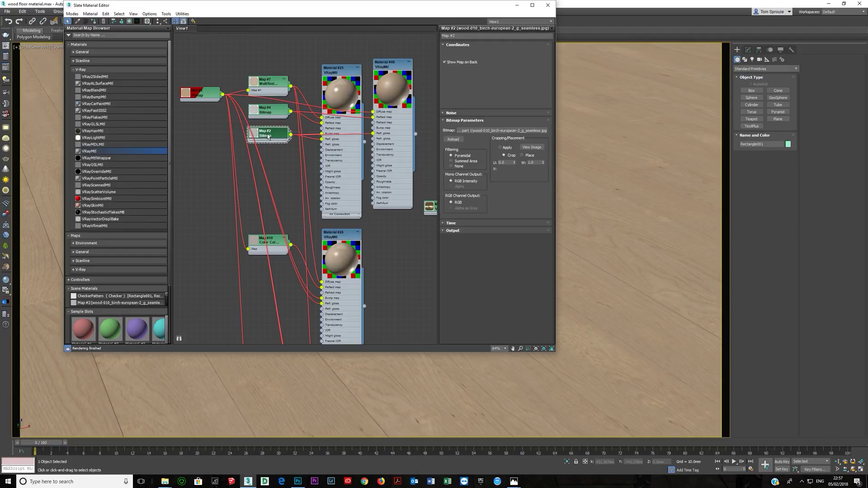
left_click(531, 147)
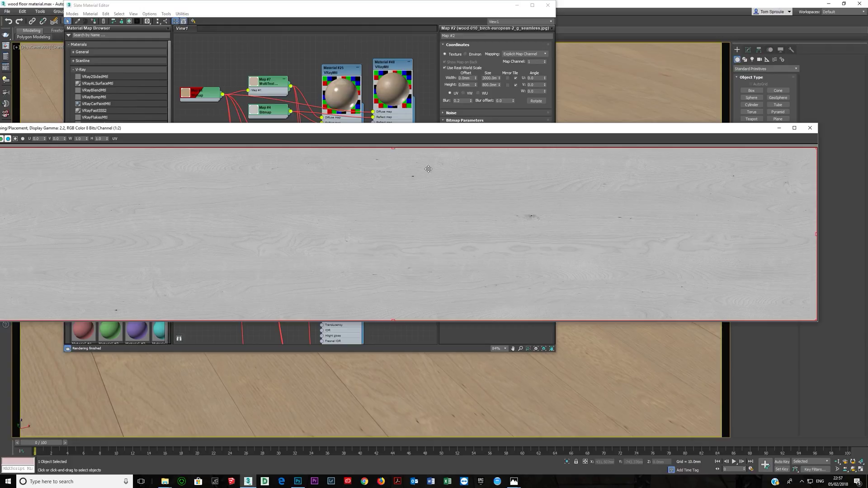
left_click(809, 128)
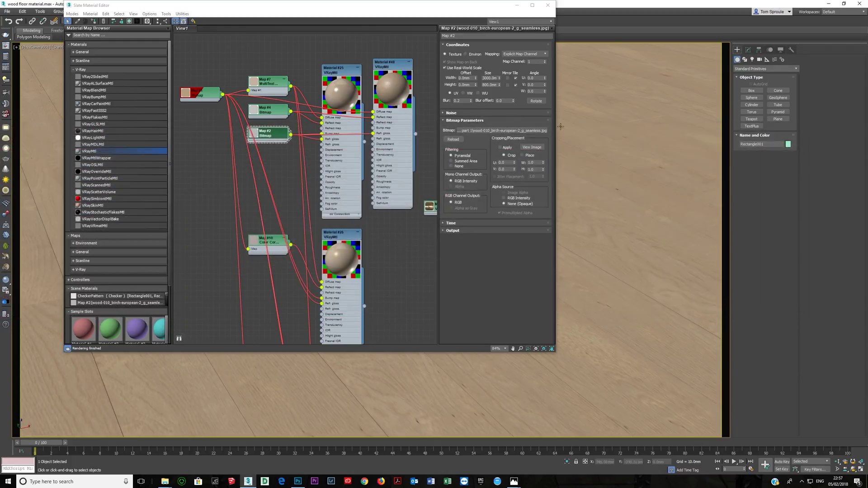
right_click(389, 89)
Step: Open an enlarged, repositioned preview window for Material #48 and expand its map slots
left_click(404, 119)
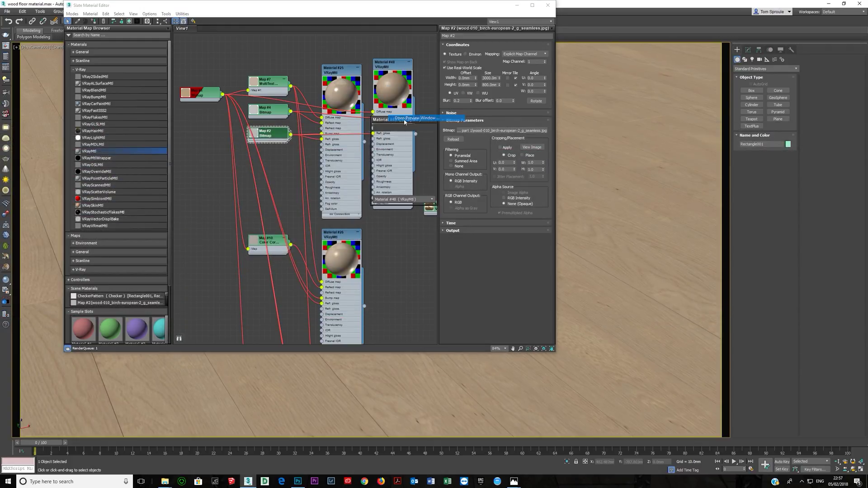
left_click_drag(370, 167, 140, 213)
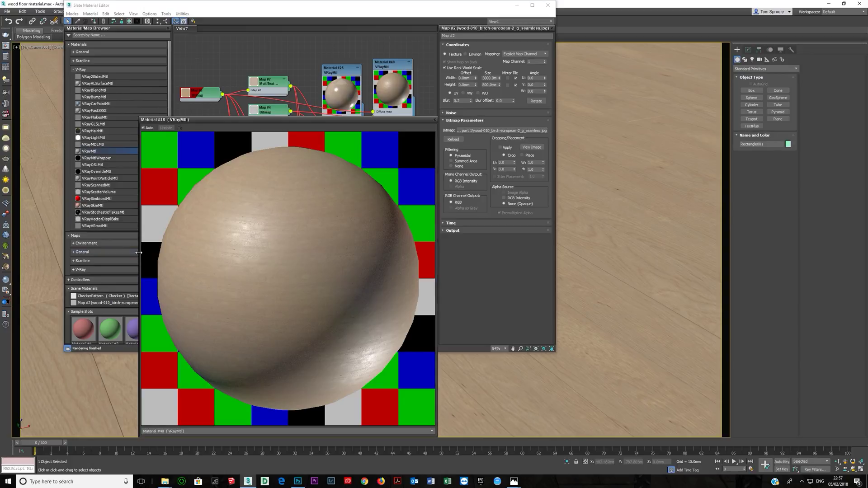
left_click_drag(138, 253, 47, 253)
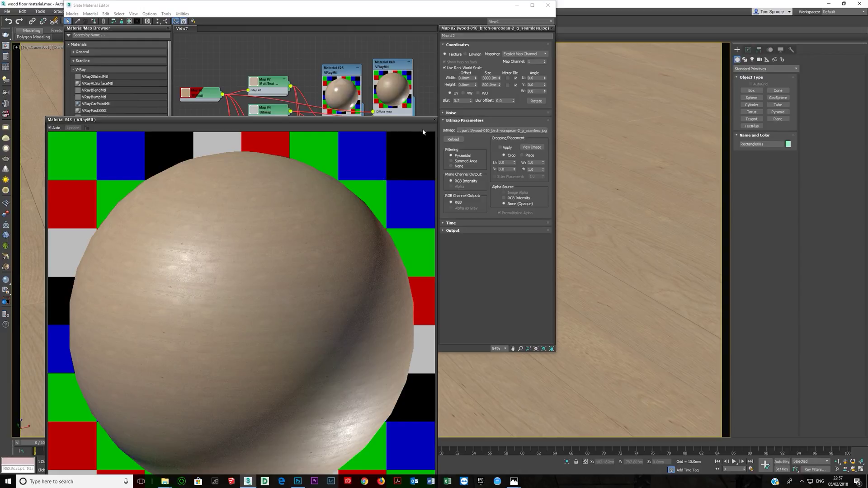
left_click_drag(372, 118, 343, 172)
double_click(394, 128)
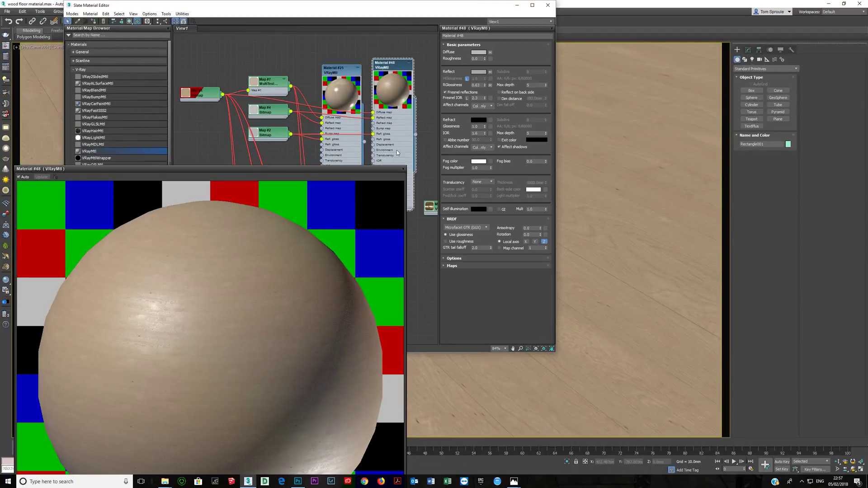
left_click(452, 266)
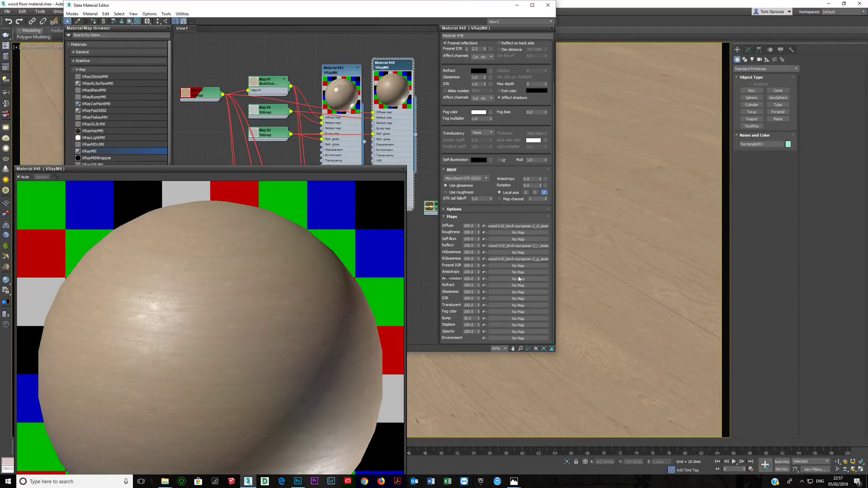
Step: Set Material #48's RGlossiness and Reflect map amounts to 30 each, then switch to the browser
double_click(469, 259)
type("30")
key("Return")
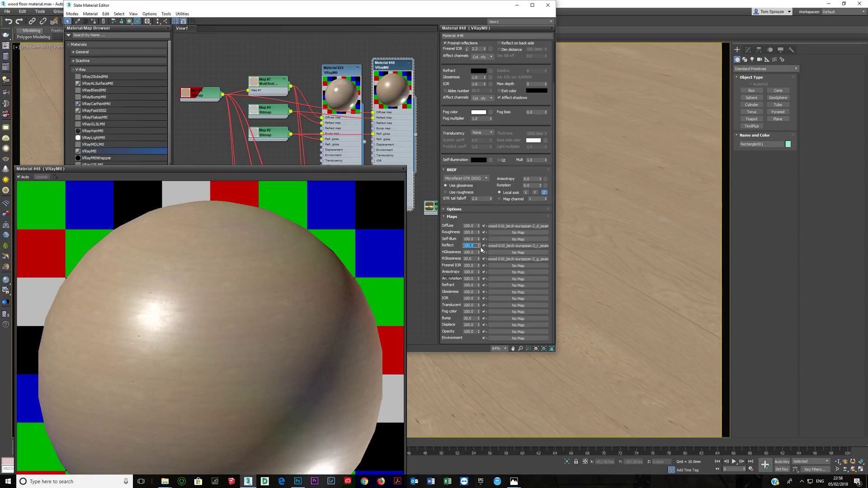
type("30")
key("Return")
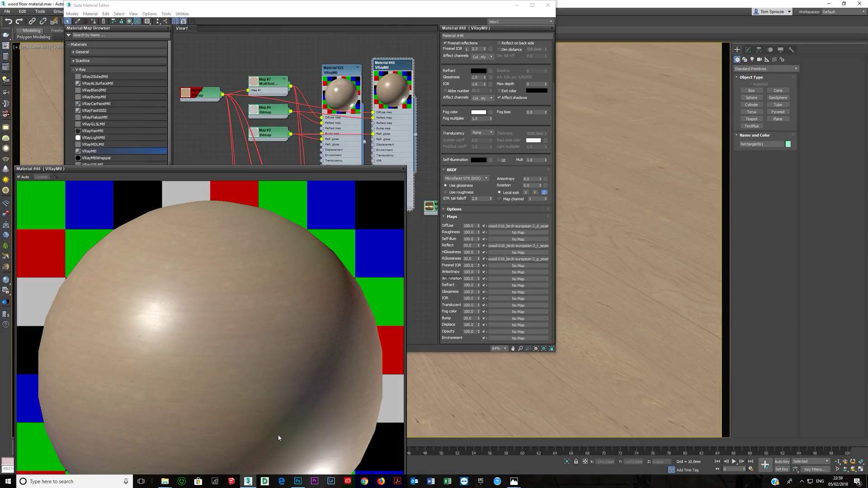
left_click(381, 481)
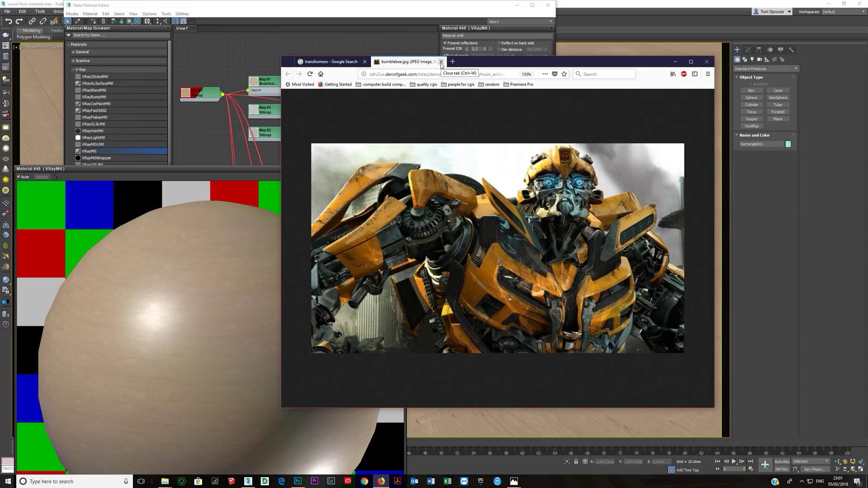
left_click(441, 62)
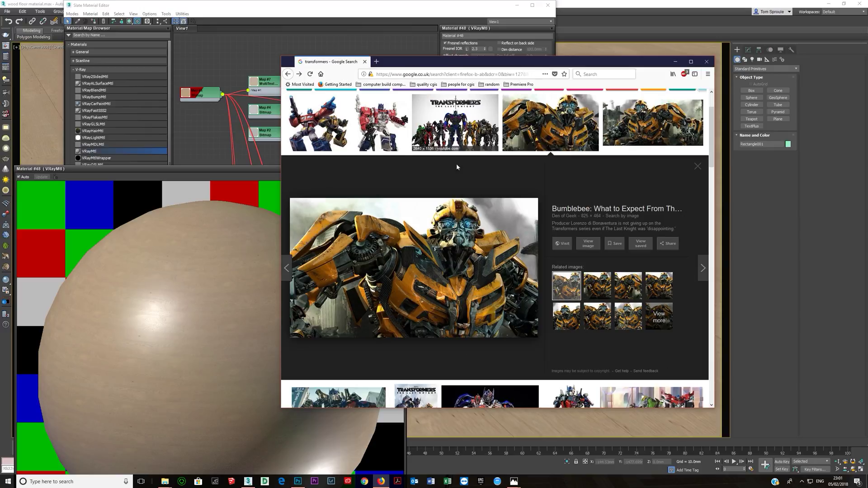
left_click(364, 61)
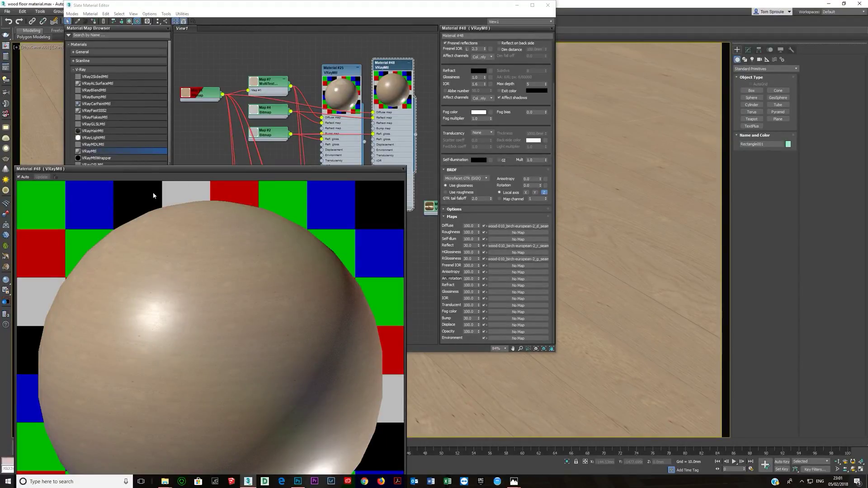
Step: Raise the RGlossiness map amount to about 98 and close the floating preview window
left_click_drag(148, 170, 168, 102)
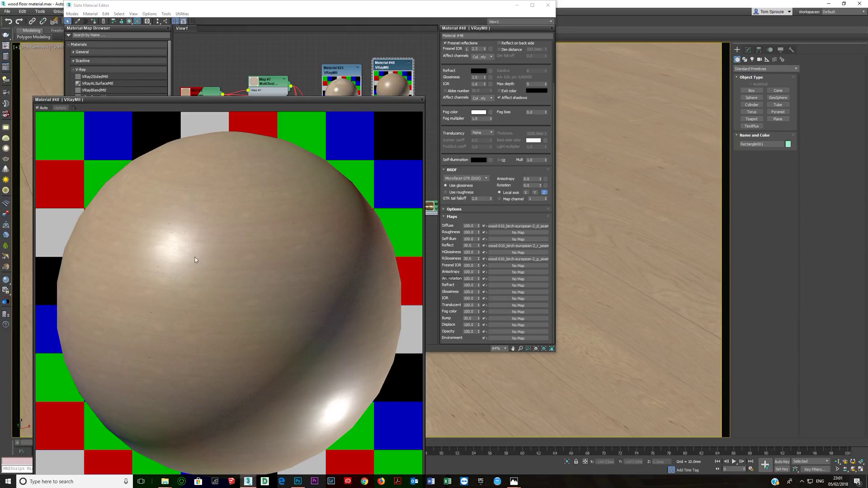
left_click(478, 258)
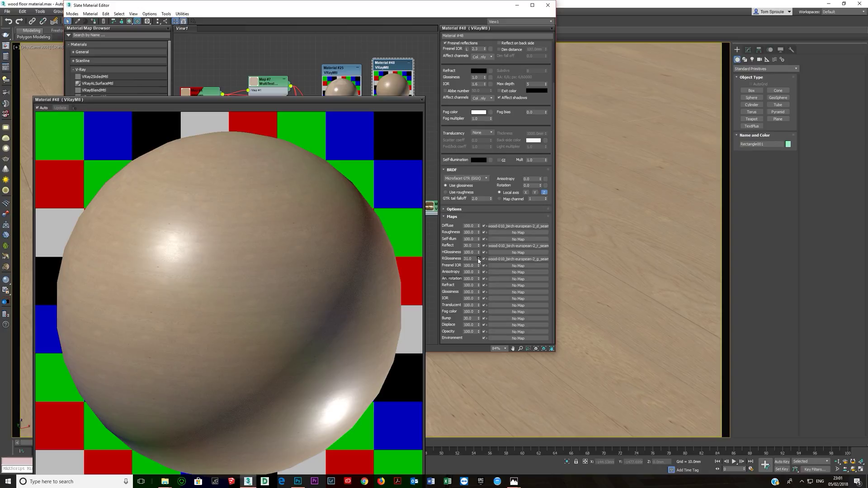
left_click_drag(478, 259, 474, 260)
left_click(421, 100)
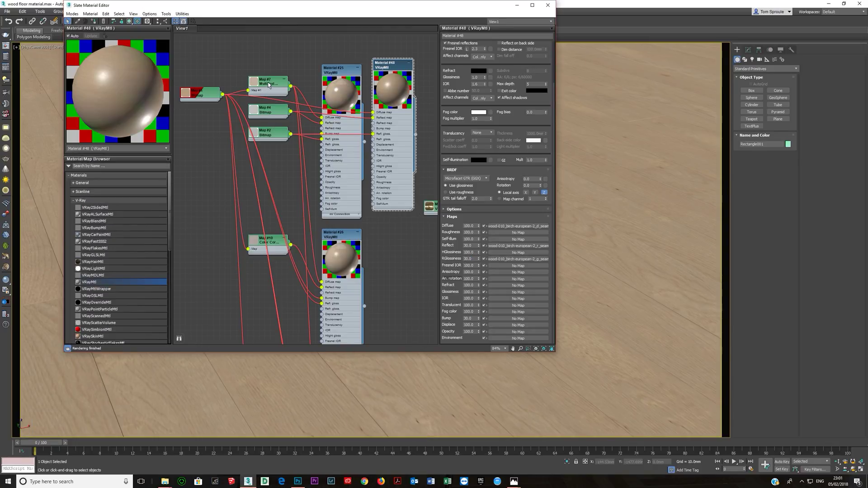
Step: Compare the earlier wood floor renders in the V-Ray frame buffer
double_click(205, 95)
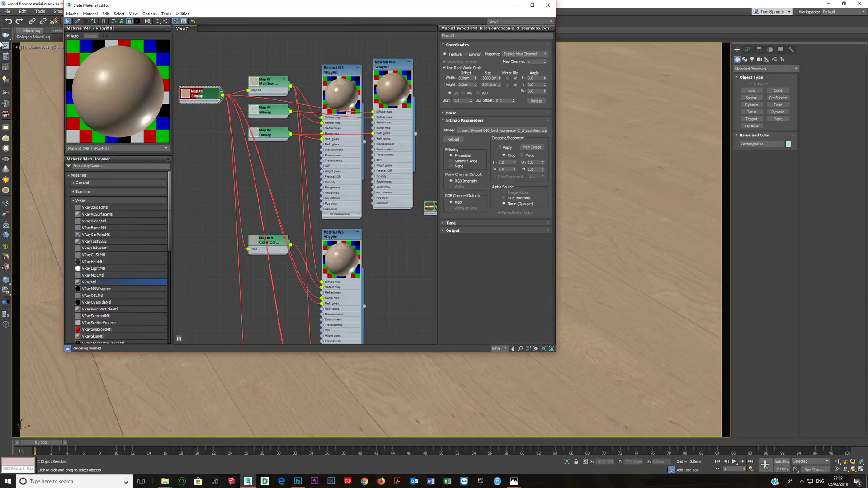
left_click(6, 45)
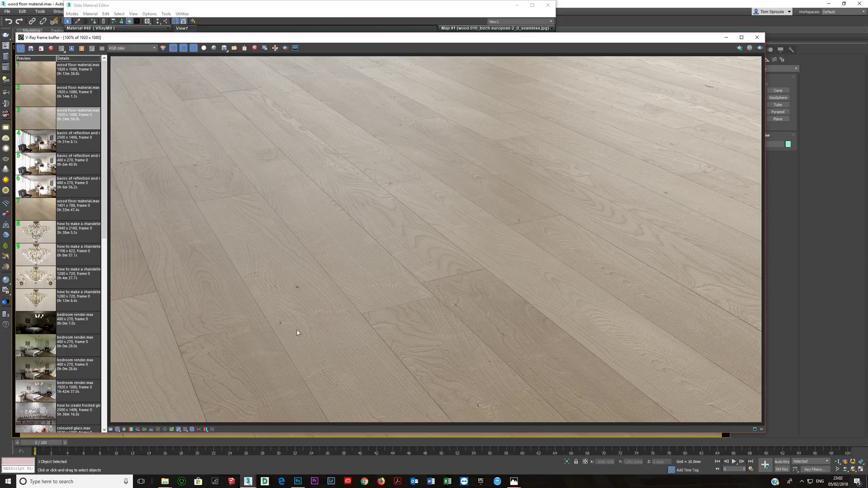
left_click(757, 38)
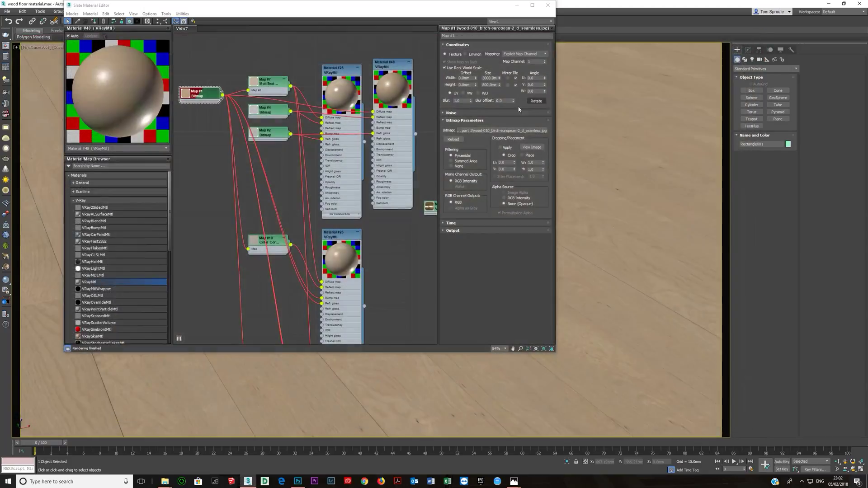
Step: Show the Map #7 MultiTexture parameters and check its loaded textures
double_click(268, 86)
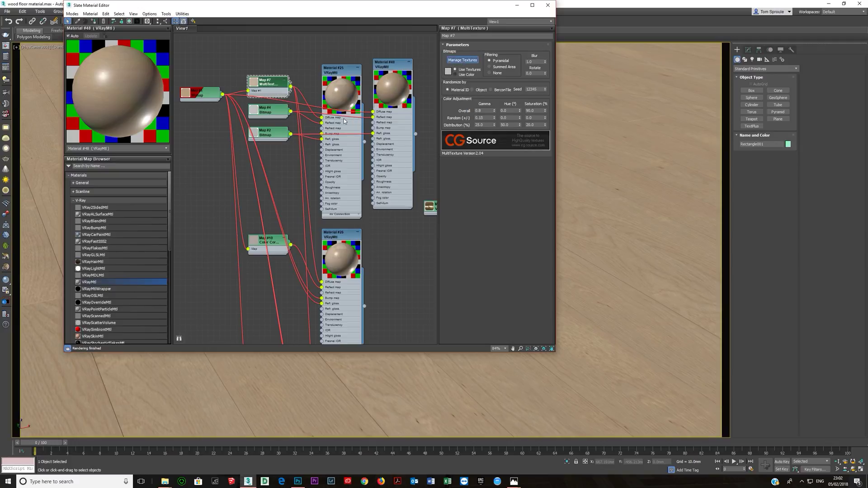
left_click(274, 85)
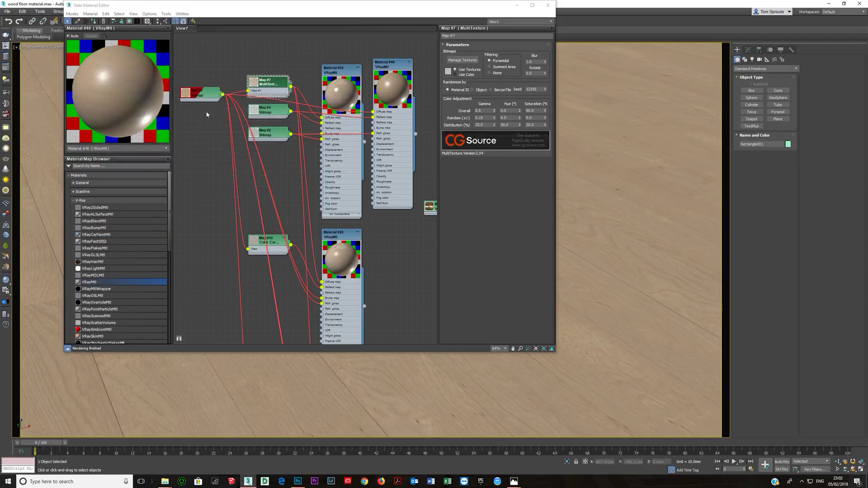
left_click(80, 200)
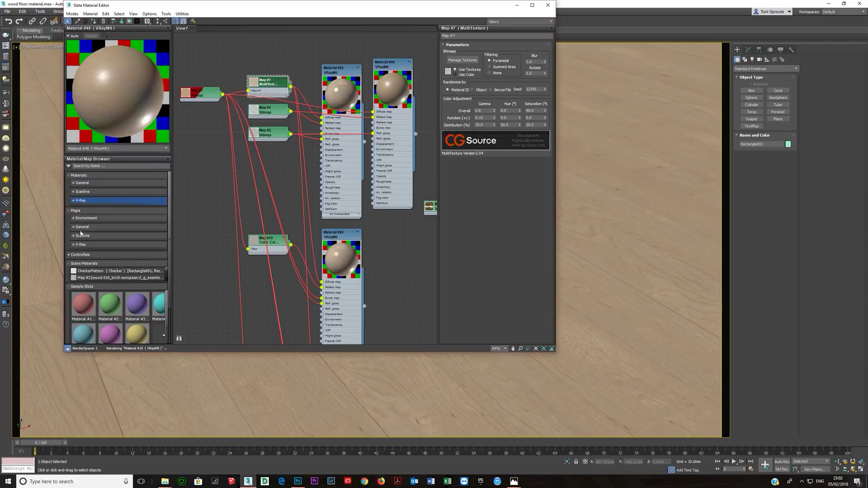
Step: Add a new MultiTexture map node, Map #10, to the graph and show its parameters
left_click(82, 226)
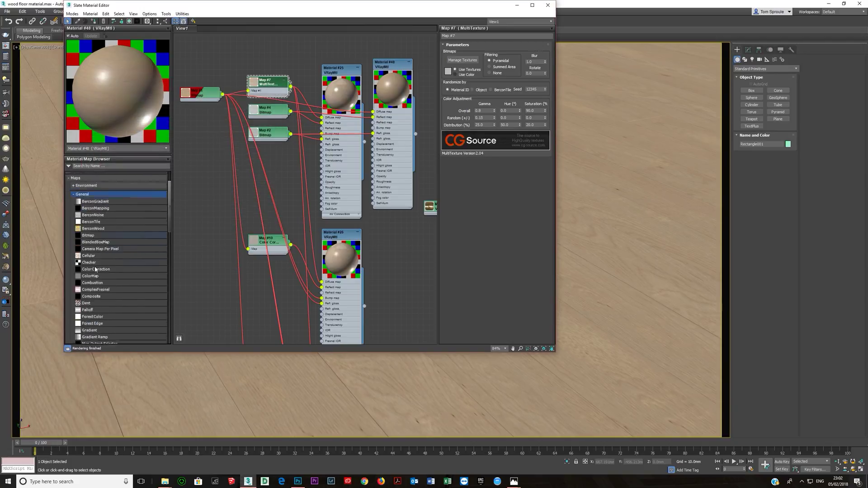
scroll(92, 267, "down", 5)
left_click_drag(99, 257, 189, 204)
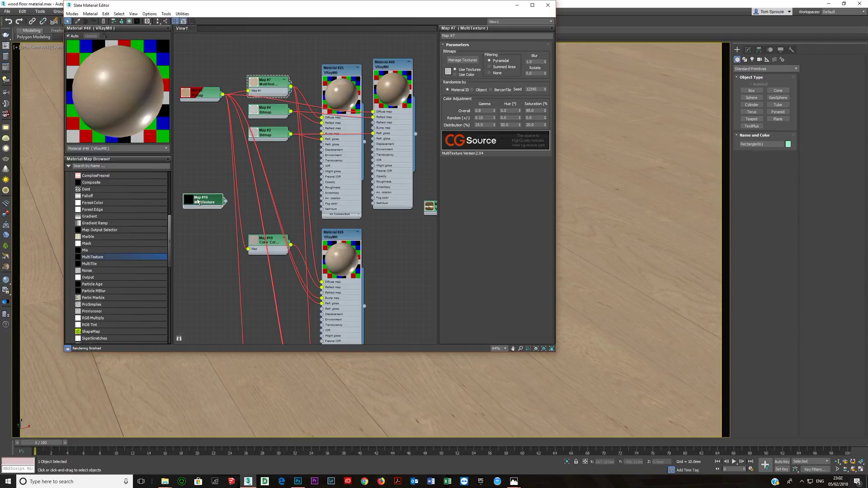
middle_click_drag(212, 207, 282, 222)
double_click(276, 218)
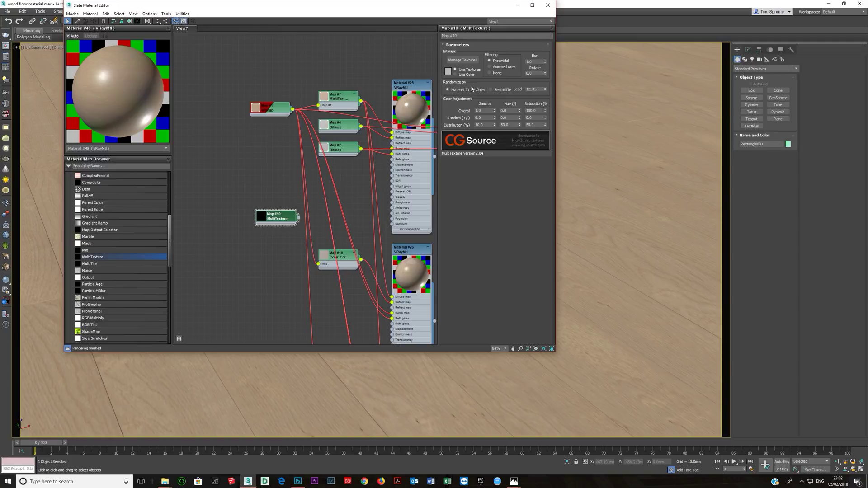
Step: Add the chandelier glow image to Map #10, wire Map #1 into it, and delete the Bitmaptexture node
left_click(462, 60)
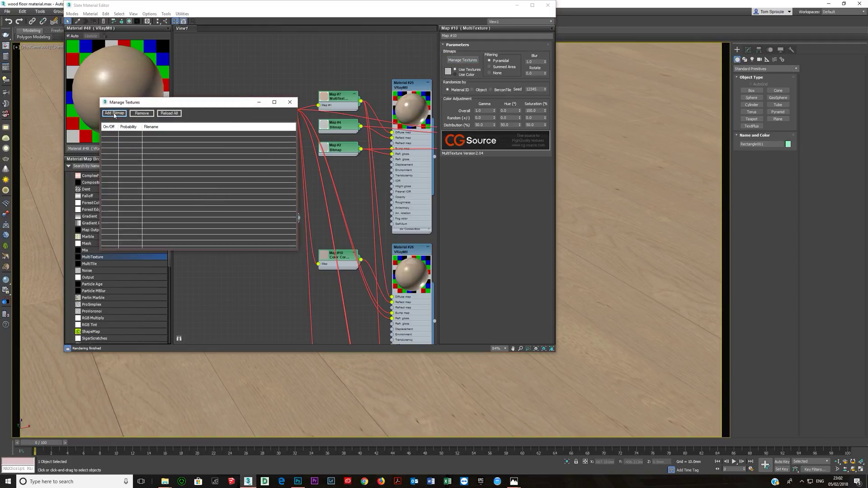
left_click(114, 114)
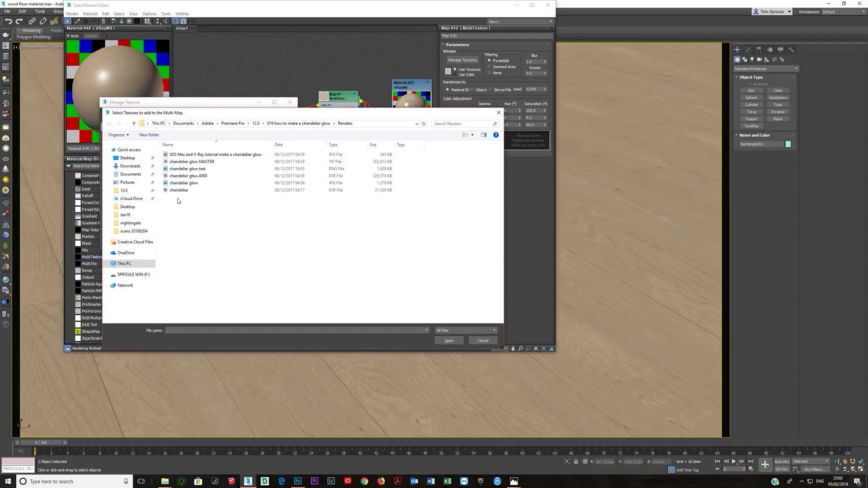
double_click(185, 183)
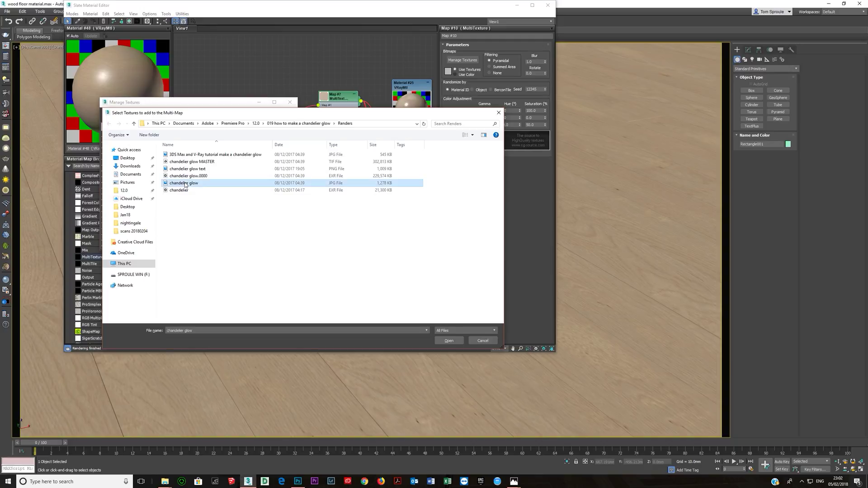
left_click(289, 104)
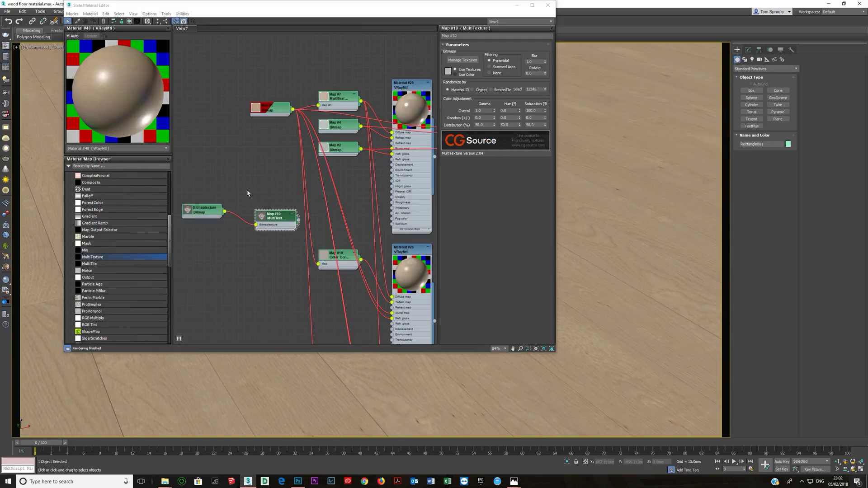
left_click_drag(293, 109, 256, 224)
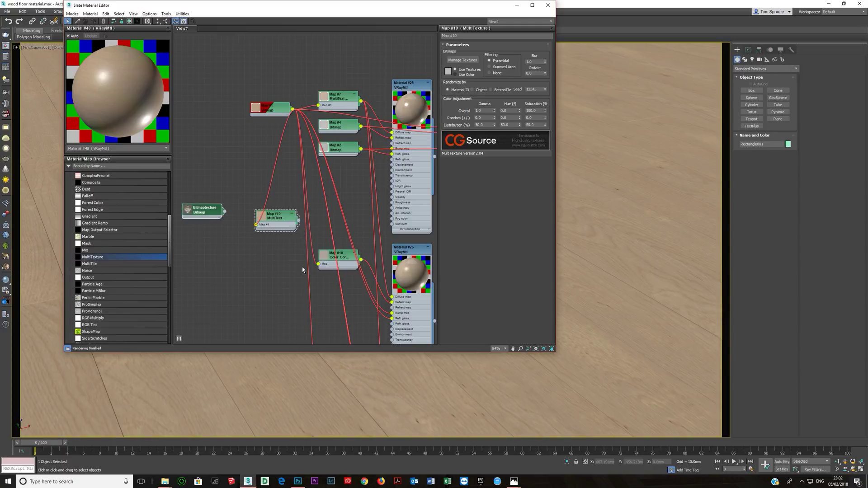
key("Delete")
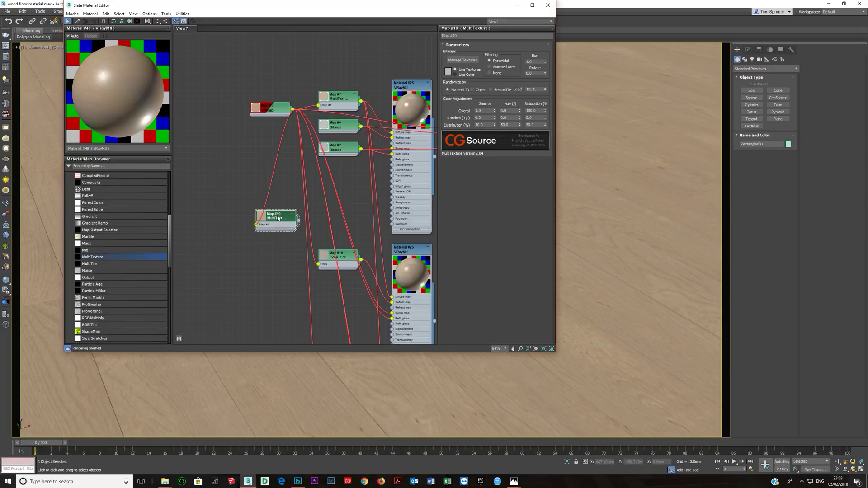
Step: Replace Map #10's texture list entry with the chandelier image, reconnect Map #1, and delete the unconnected Bitmaptexture
right_click(276, 220)
left_click(276, 220)
left_click(462, 60)
left_click(173, 152)
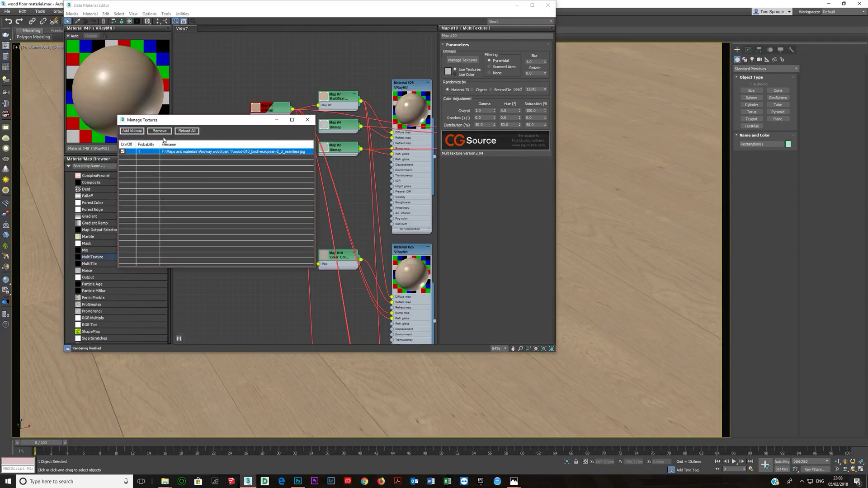
left_click(160, 131)
left_click(307, 120)
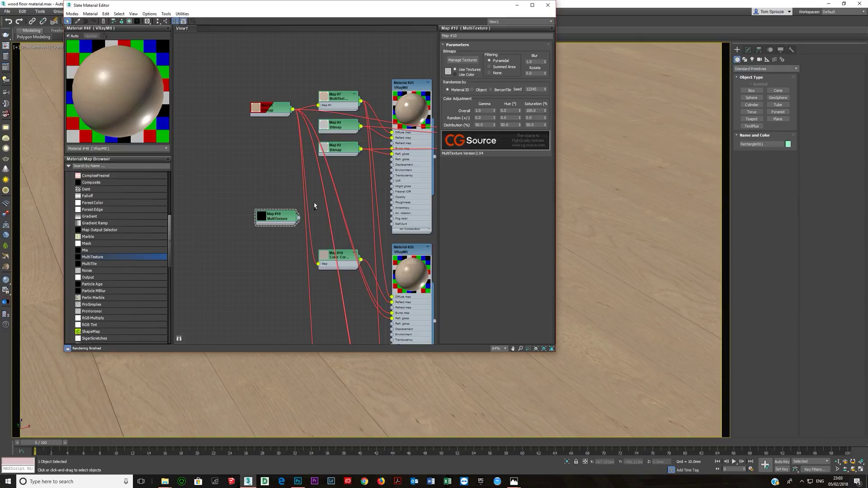
left_click(462, 60)
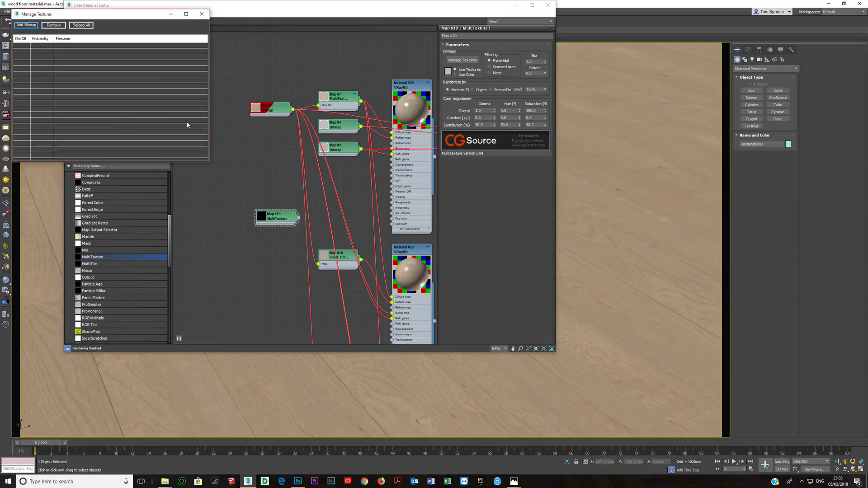
left_click(26, 25)
double_click(90, 102)
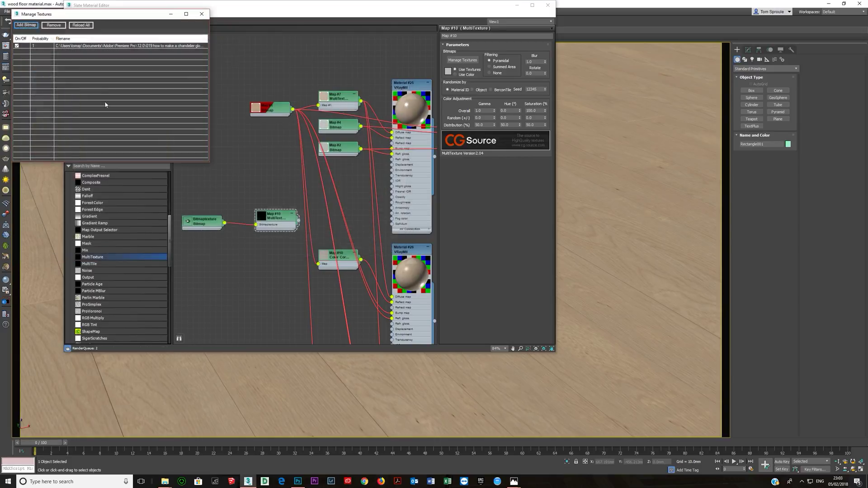
left_click(202, 14)
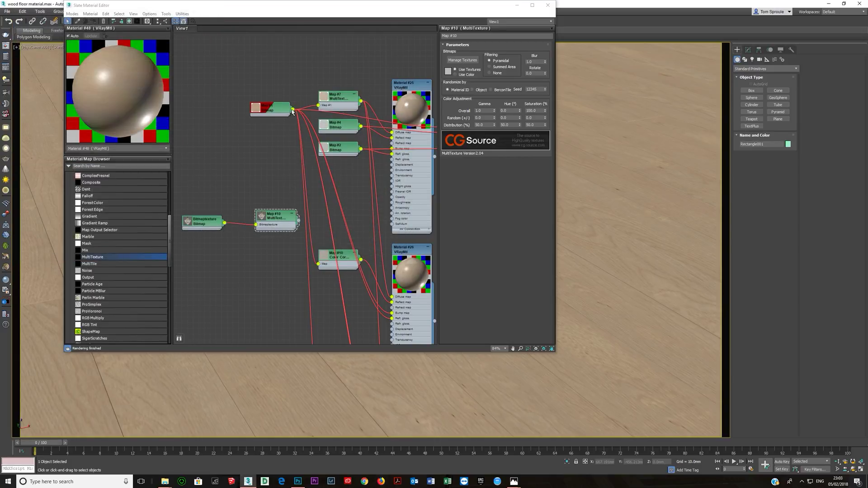
left_click_drag(293, 109, 257, 224)
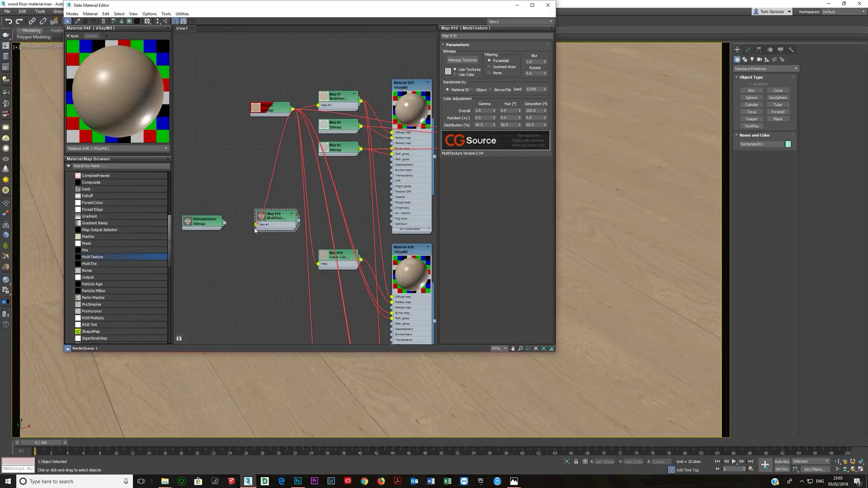
key("Delete")
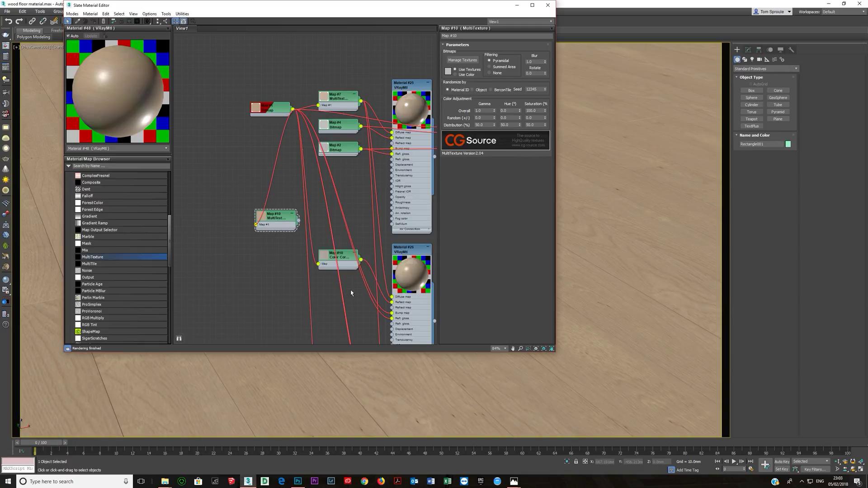
Step: Arrange the Map #1 and Map #10 nodes side by side on the left of the graph
left_click_drag(273, 107, 236, 113)
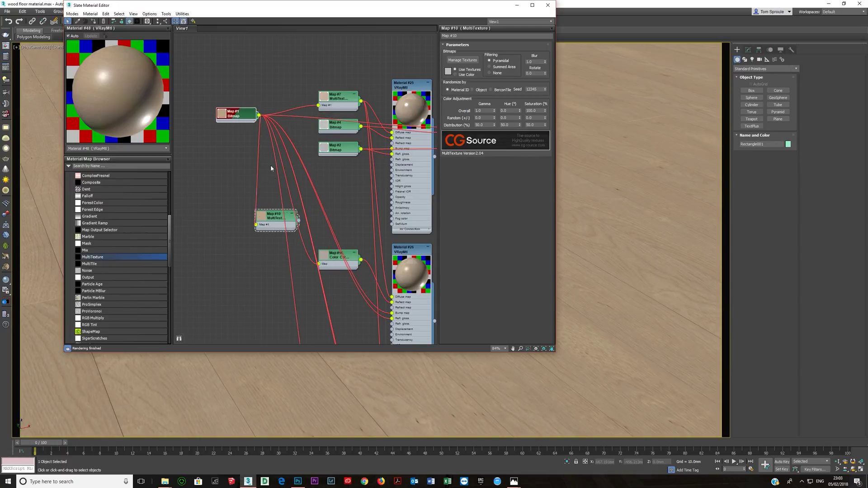
left_click_drag(271, 217, 237, 248)
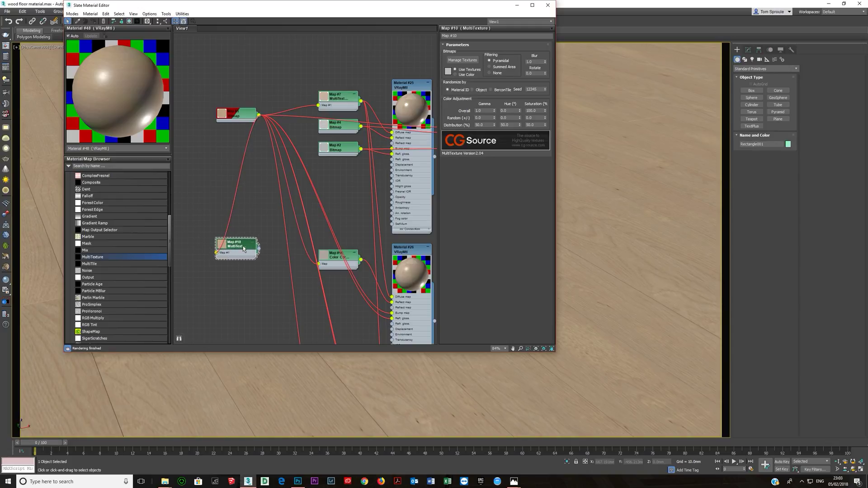
left_click_drag(243, 247, 254, 195)
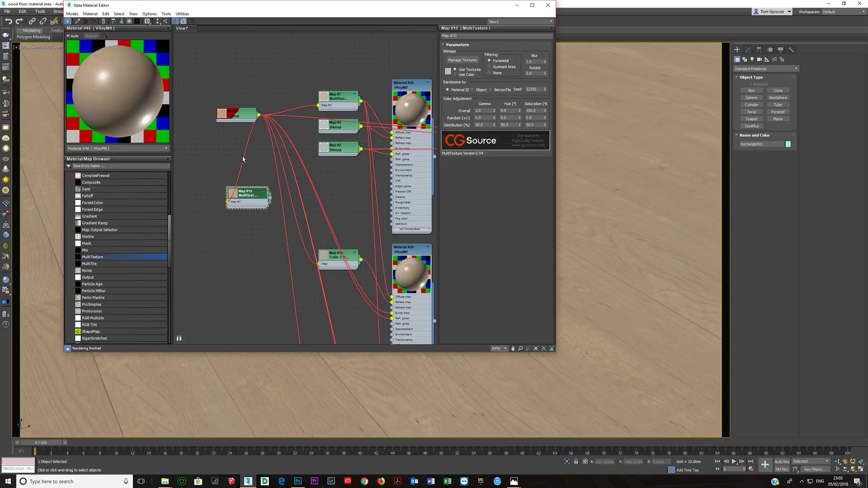
left_click_drag(238, 111, 223, 106)
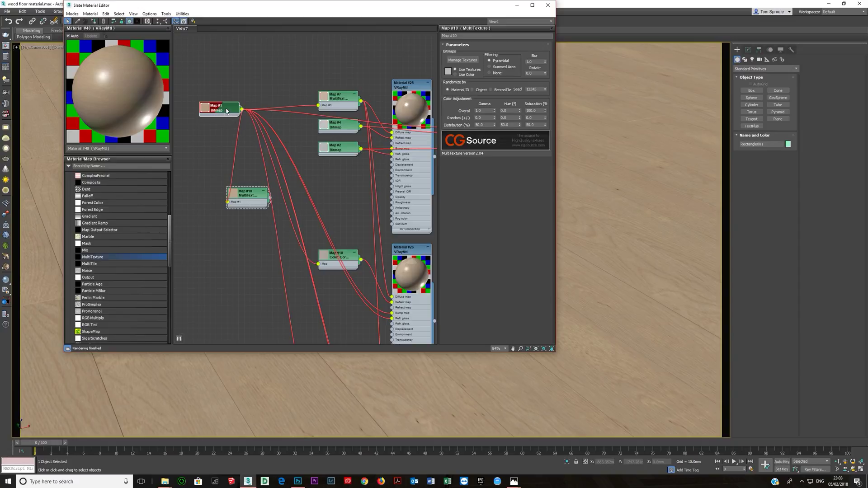
Step: Try Map #7's Overall gamma at 0.66 and 1.0, settling on 0.8
left_click(342, 101)
left_click(341, 100)
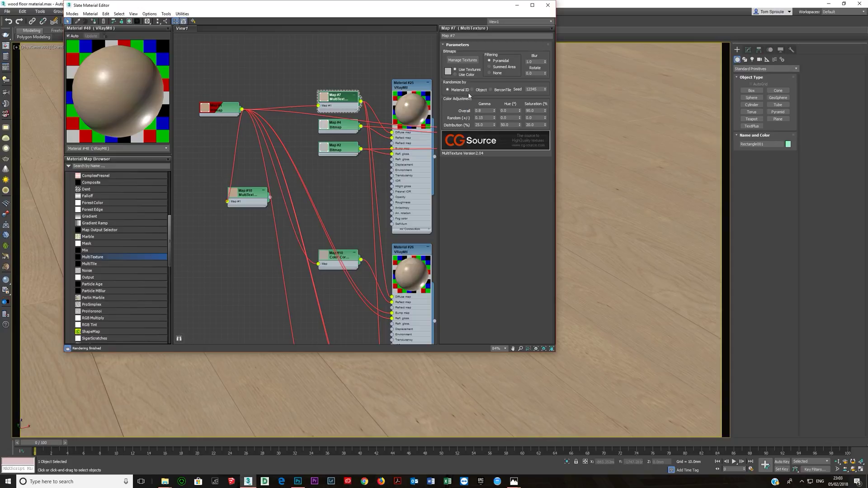
double_click(481, 111)
left_click_drag(494, 111, 495, 110)
double_click(481, 111)
type("1")
key("Tab")
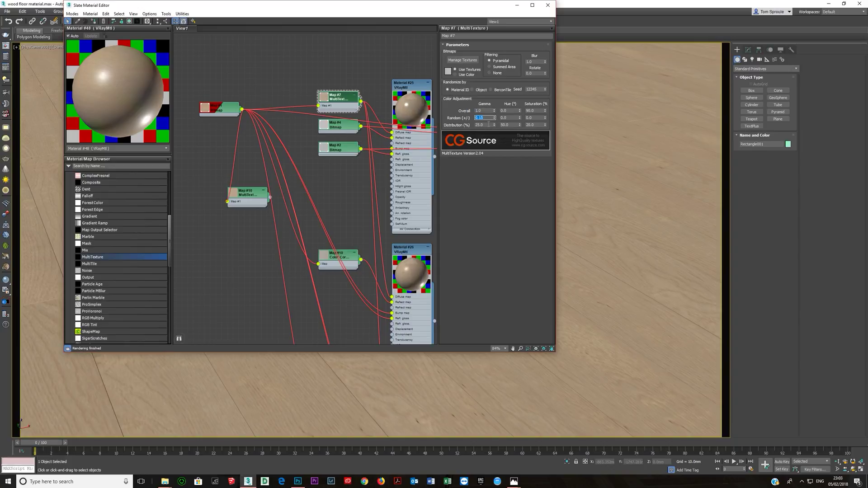
double_click(482, 110)
type("0.8")
key("Tab")
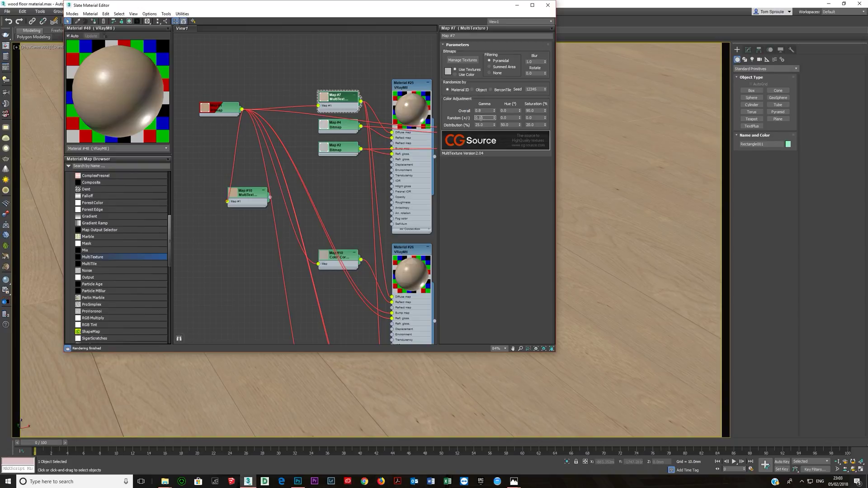
Step: Set the Random gamma to 0.15 and experiment with the Distribution gamma, landing near 25%
key("Tab")
right_click(494, 125)
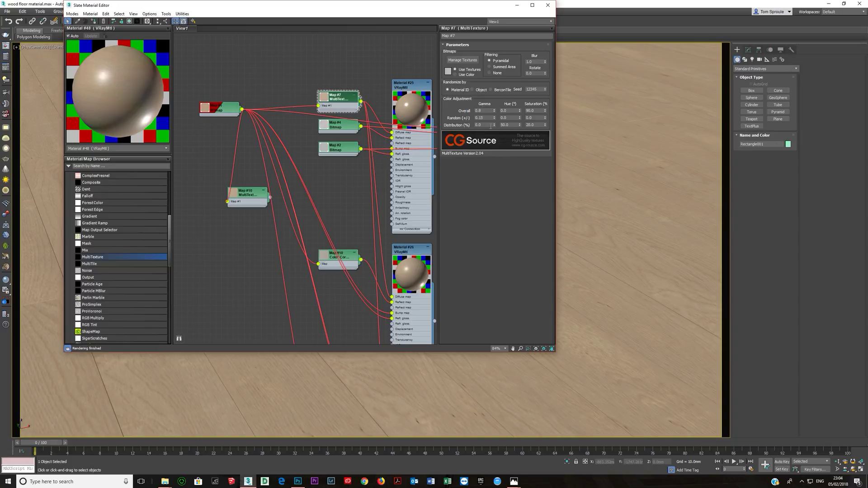
mouse_move(495, 126)
left_mouse_down()
mouse_move(479, 121)
mouse_move(494, 127)
mouse_move(485, 126)
left_mouse_up()
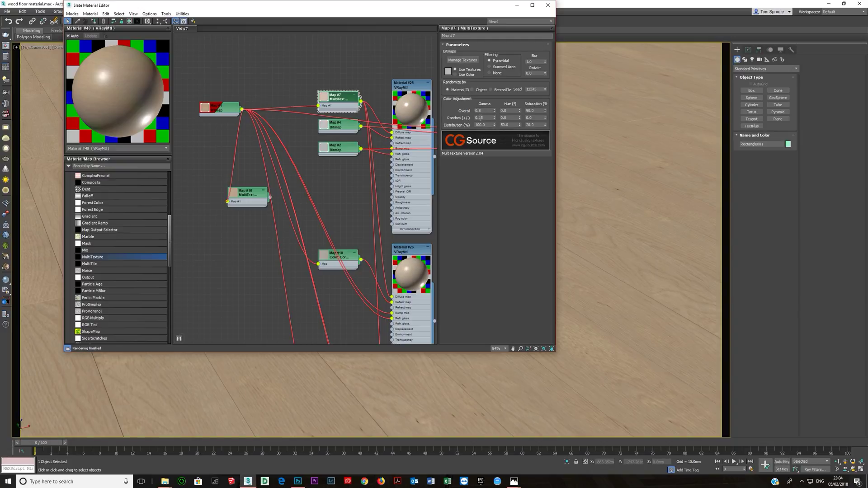
left_click(482, 111)
left_click_drag(494, 128, 494, 136)
left_click_drag(494, 139, 490, 149)
right_click(491, 145)
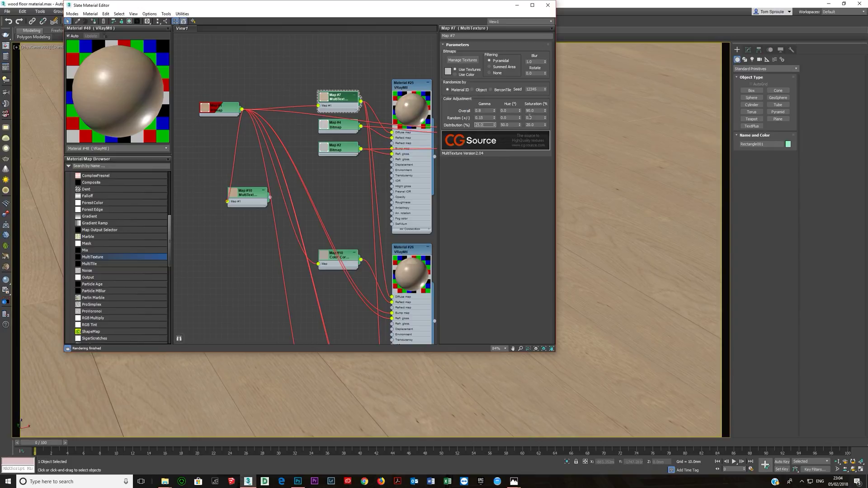
Step: Leave the Overall saturation at 90 and select the Blur value
double_click(538, 110)
left_click(337, 103)
double_click(487, 110)
double_click(535, 61)
Step: Check Map #1's bitmap blur, then set Map #7's Blur to 0.3
double_click(227, 112)
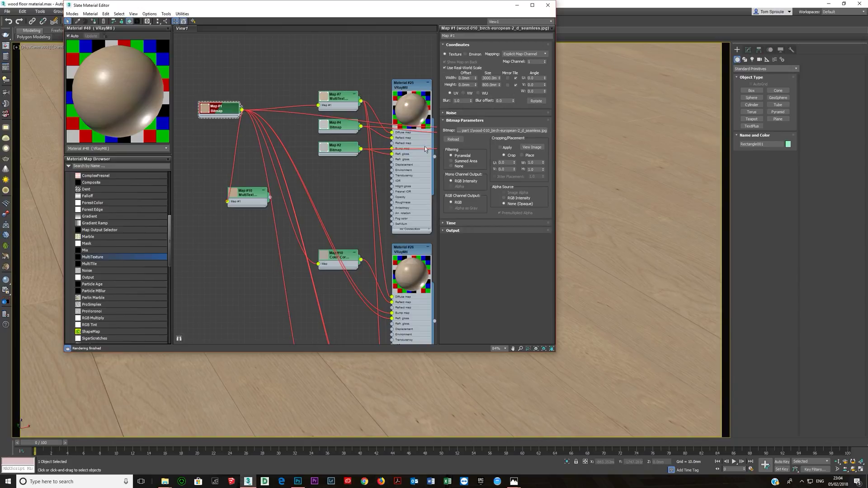
double_click(461, 100)
double_click(340, 102)
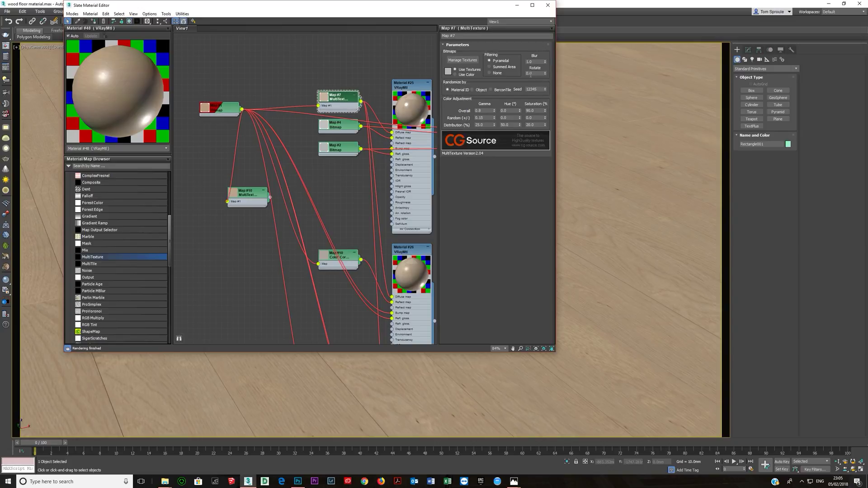
double_click(535, 62)
key("BackSpace")
type("0.3")
key("Return")
Step: Recheck Map #1's Blur against Map #7 and nudge the Map #1 node up-left
double_click(219, 109)
double_click(464, 101)
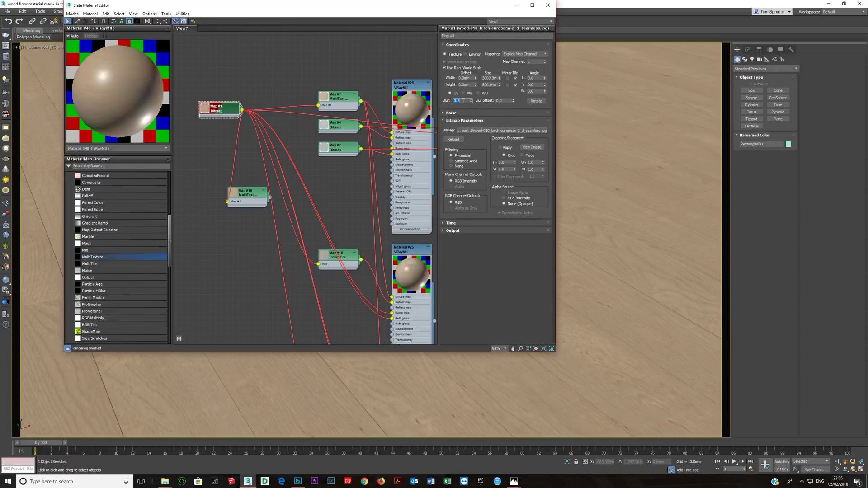
double_click(345, 100)
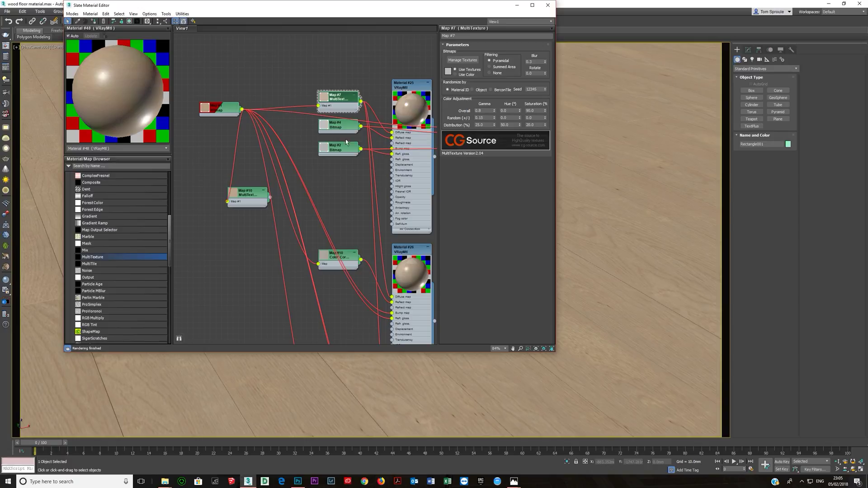
left_click_drag(222, 108, 215, 101)
left_click(246, 191)
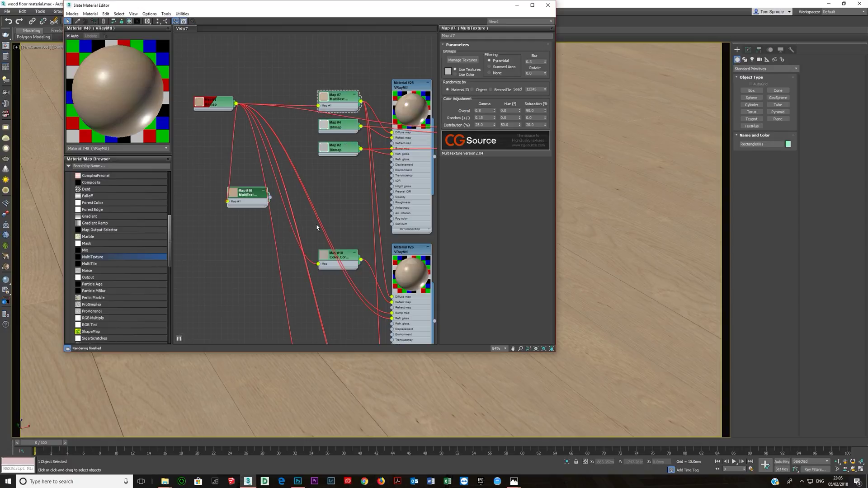
key("Delete")
scroll(316, 228, "down", 2)
middle_click_drag(342, 179, 343, 160)
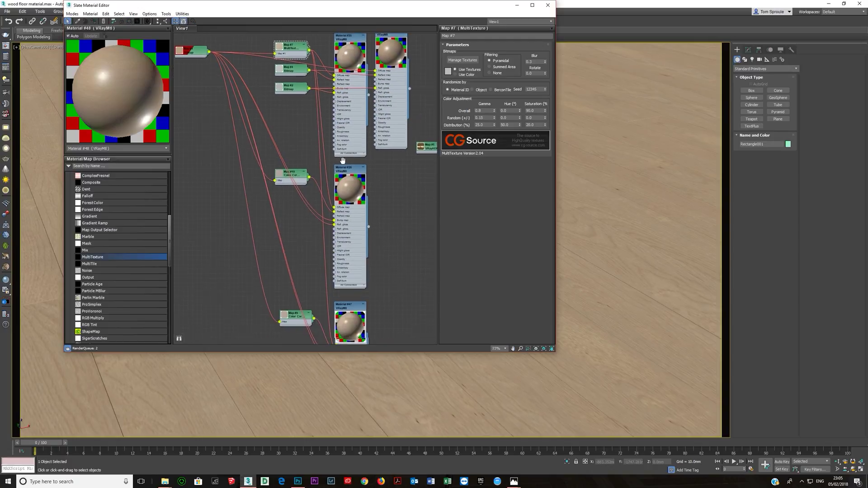
key("Delete")
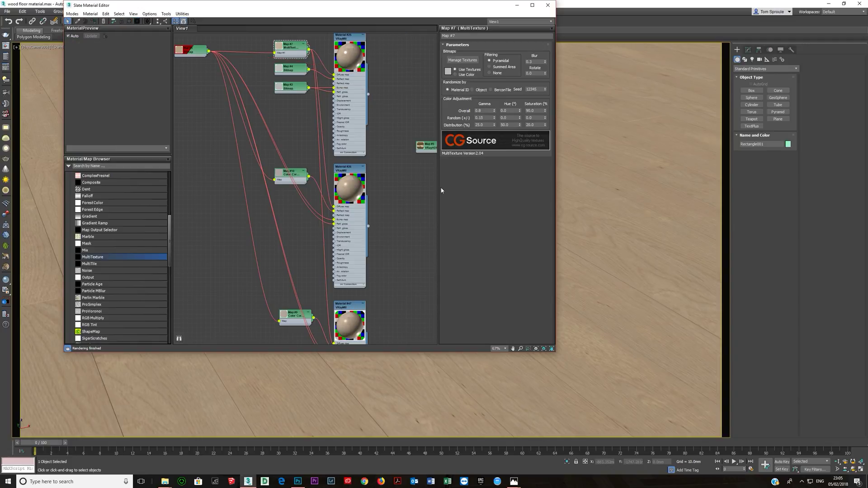
middle_click_drag(384, 176, 334, 188)
scroll(382, 165, "up", 4)
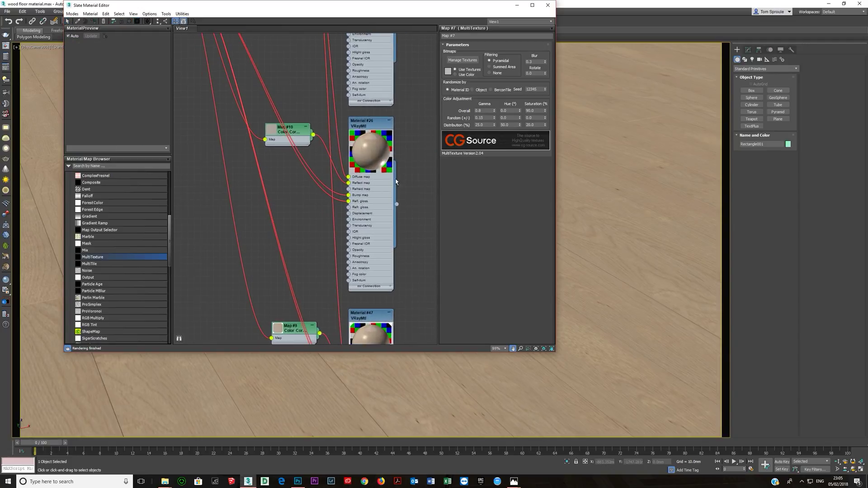
scroll(396, 181, "down", 2)
middle_click_drag(211, 55, 223, 143)
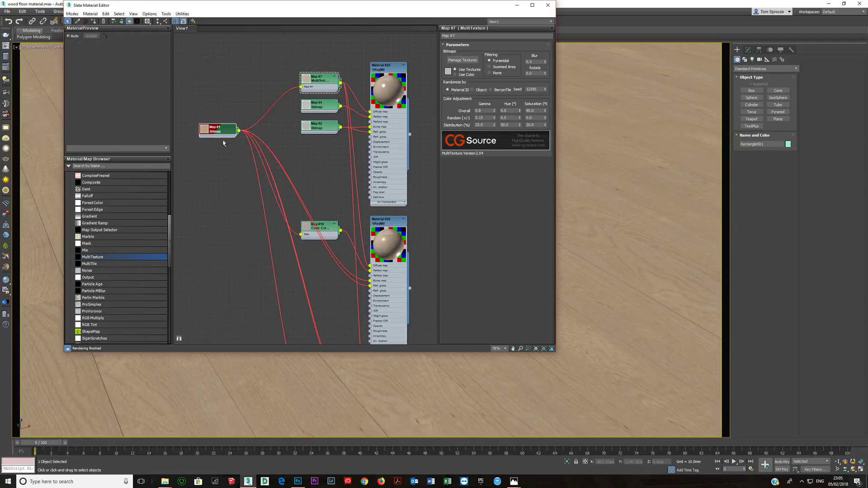
left_click_drag(222, 132, 212, 177)
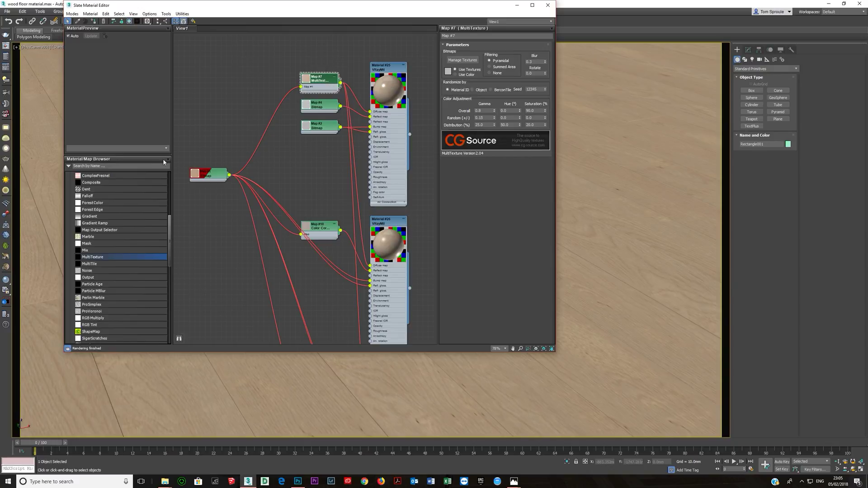
left_click(6, 45)
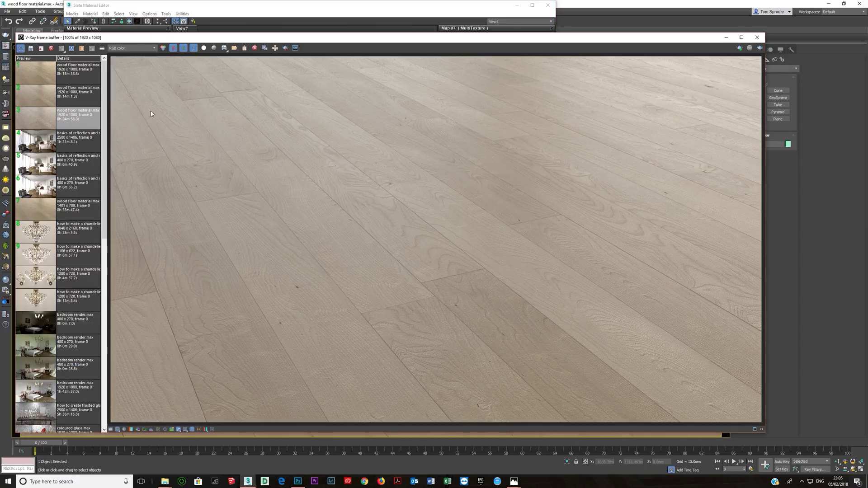
left_click(39, 96)
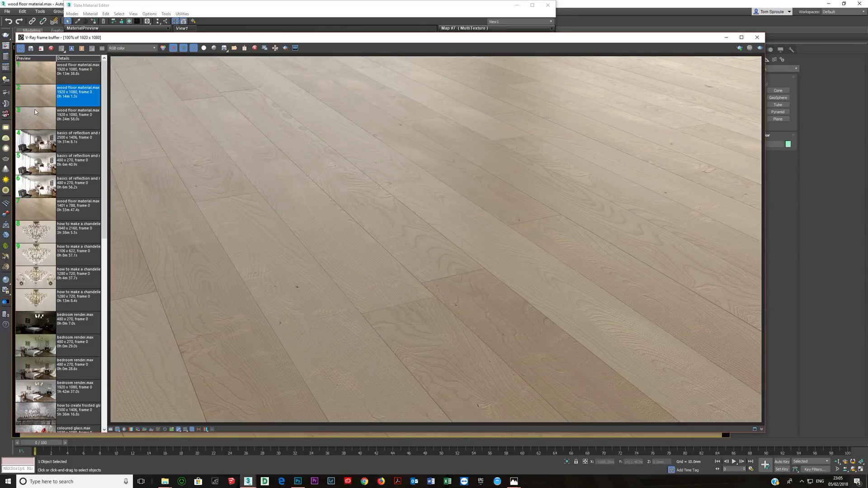
left_click(35, 111)
left_click(34, 98)
left_click(757, 37)
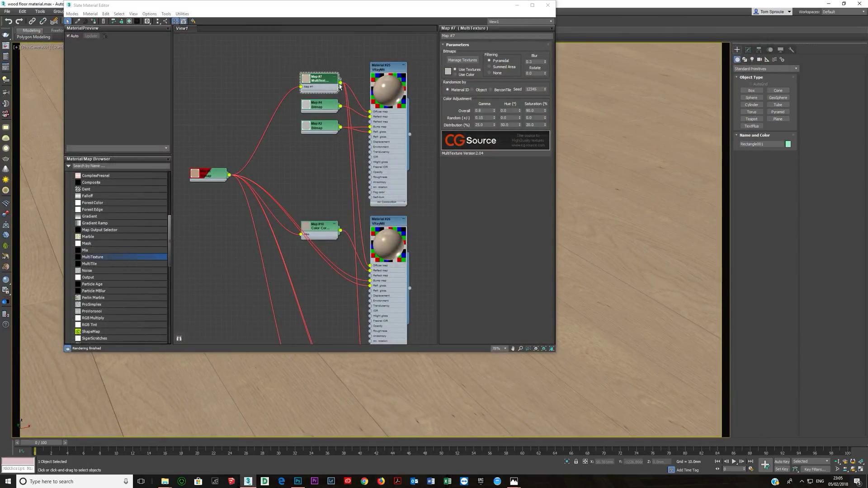
Step: Review Map #1, Material #26 and its Color Correction Map #10 settings, then return to the render window
scroll(332, 271, "down", 2)
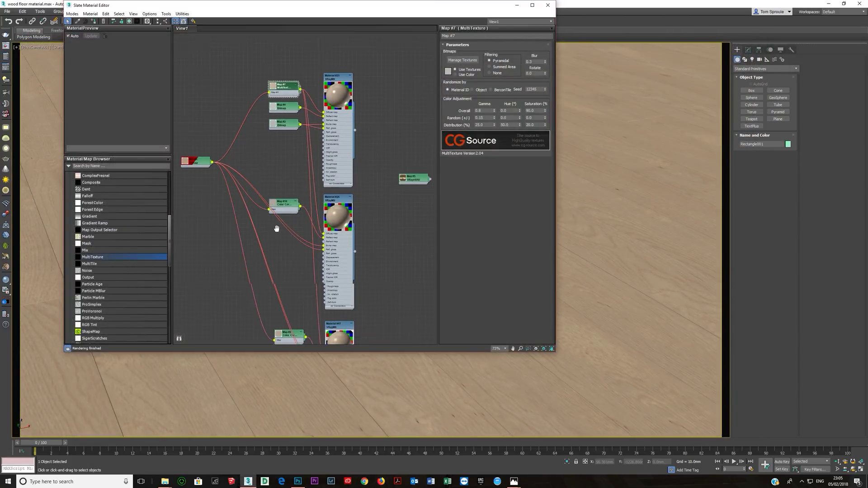
scroll(267, 209, "up", 2)
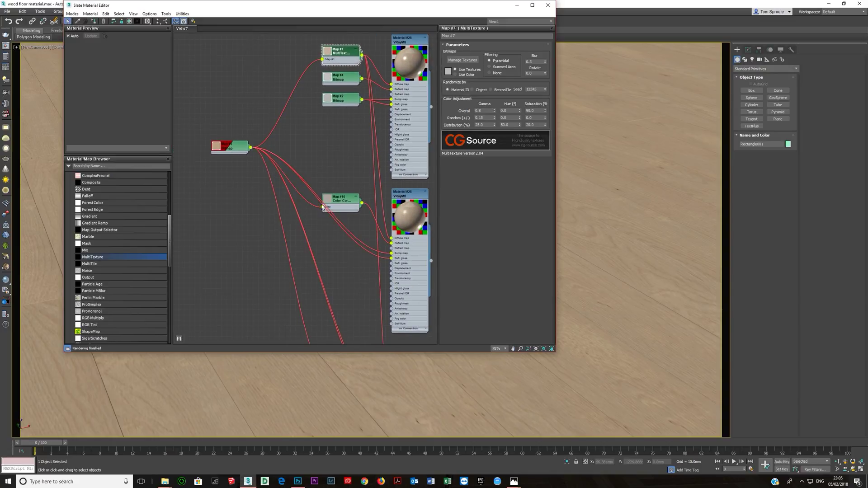
double_click(246, 148)
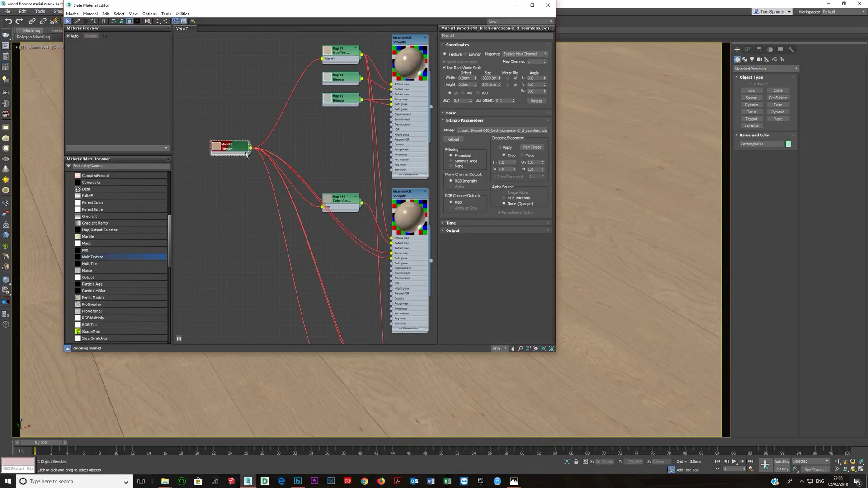
double_click(398, 264)
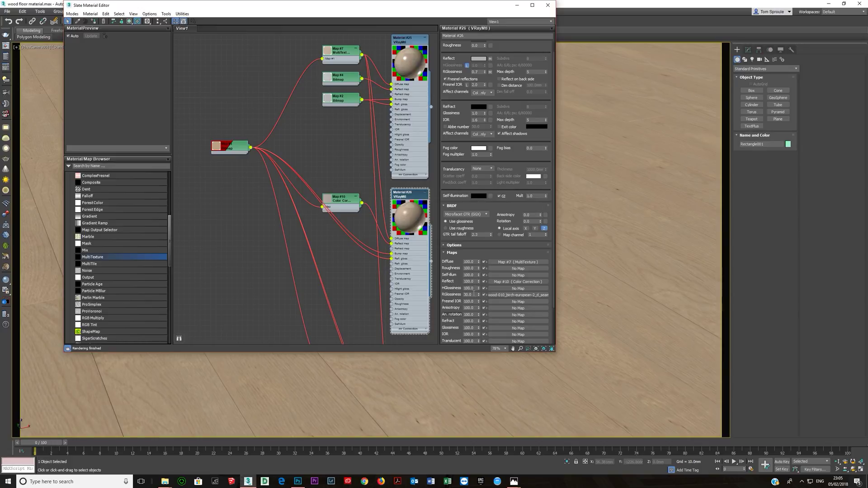
double_click(468, 294)
double_click(342, 202)
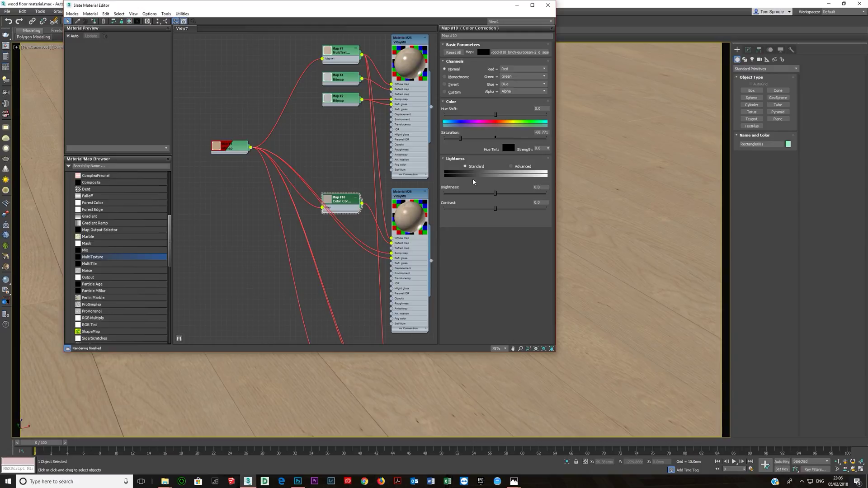
double_click(408, 258)
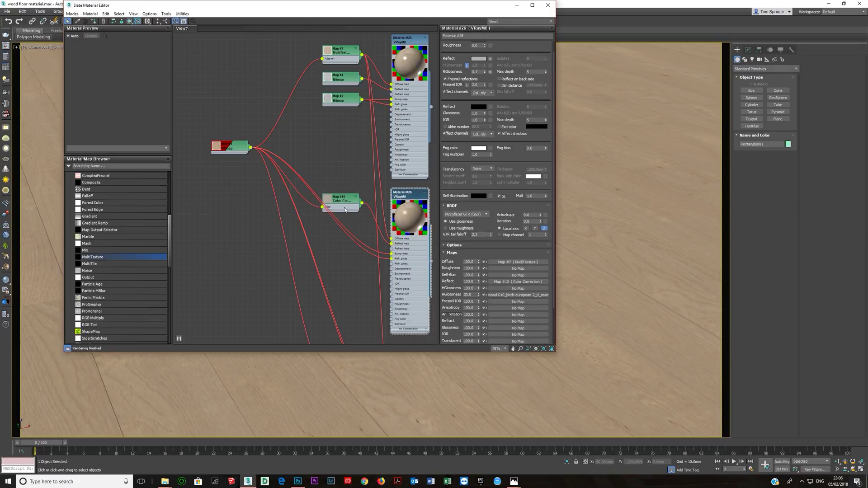
double_click(354, 199)
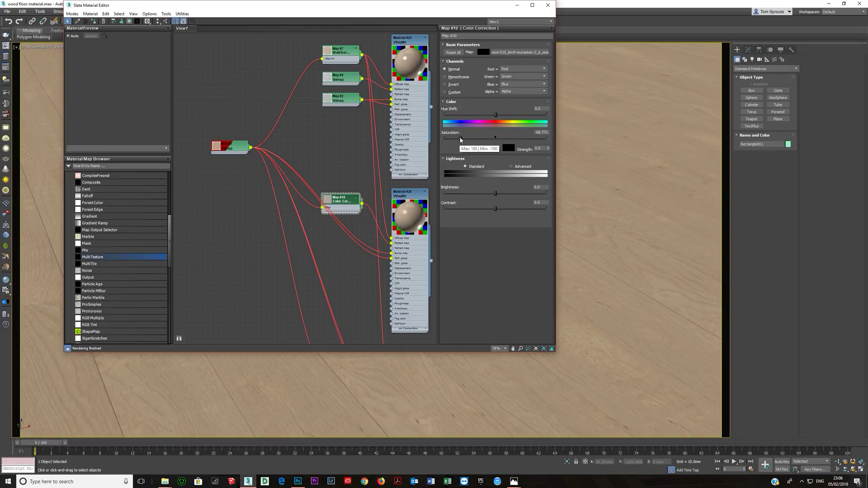
left_click(58, 68)
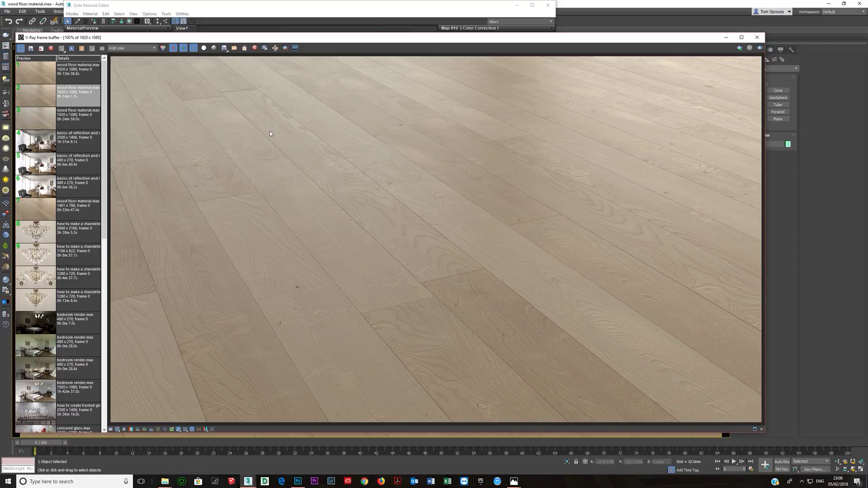
double_click(69, 120)
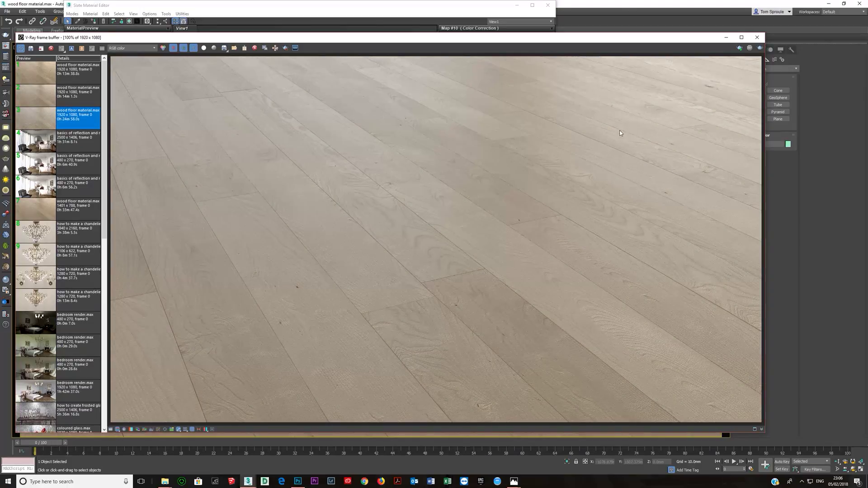
left_click(72, 95)
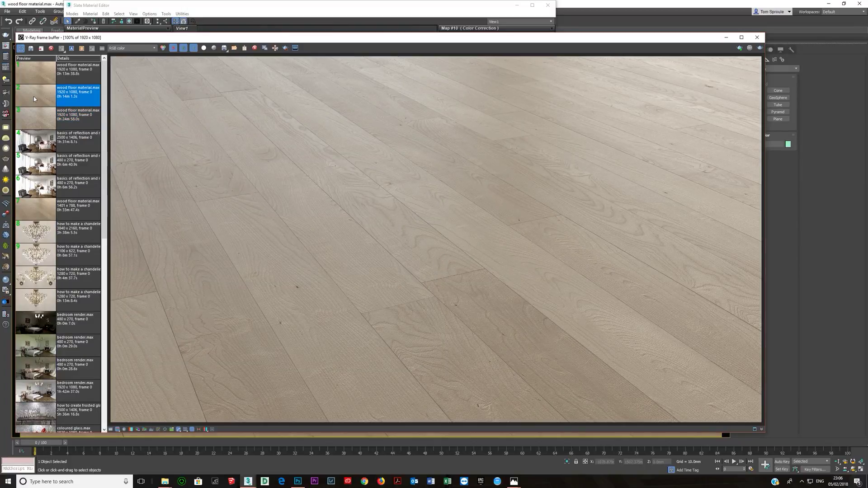
key("alt+Tab")
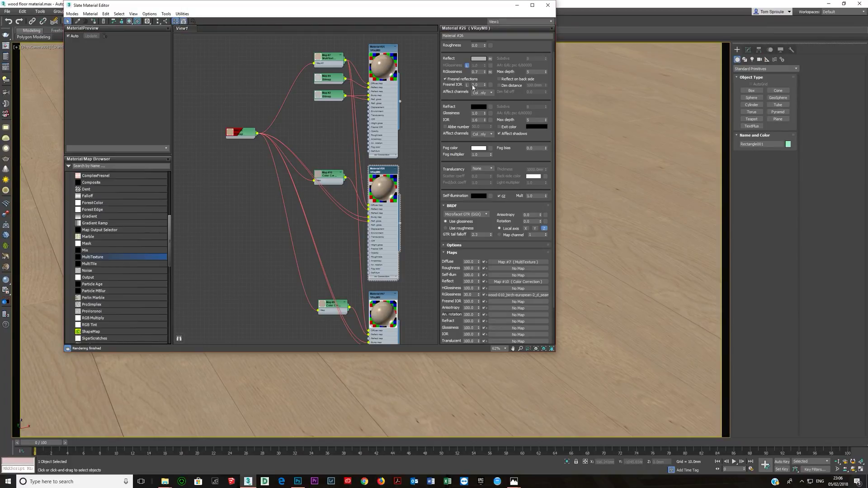
left_click(478, 58)
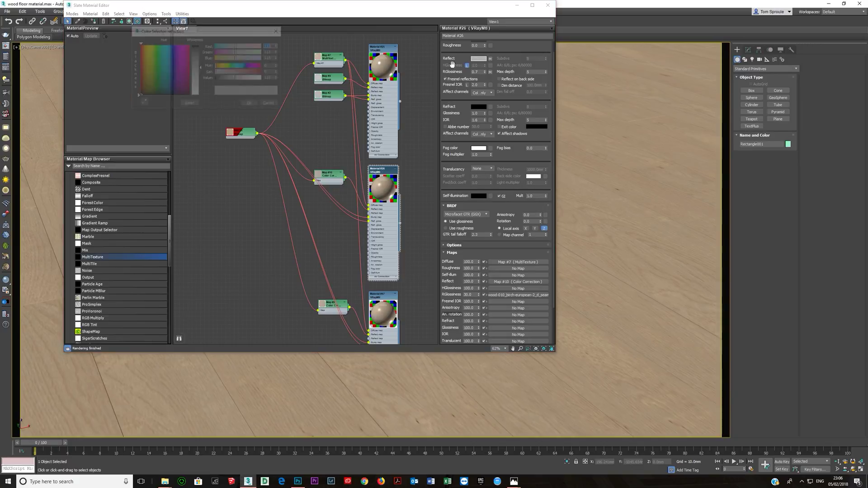
left_click(251, 104)
middle_click_drag(383, 273, 376, 227)
scroll(376, 227, "up", 1)
left_click(382, 255)
scroll(382, 255, "up", 2)
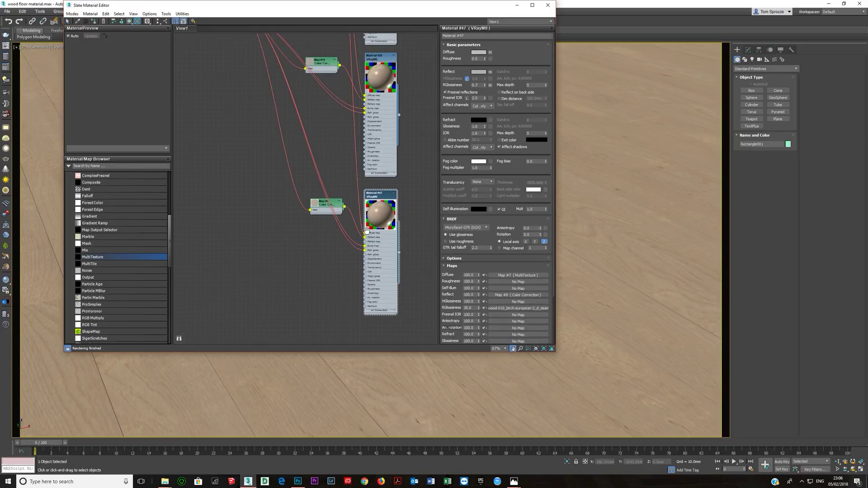
middle_click_drag(360, 239, 327, 238)
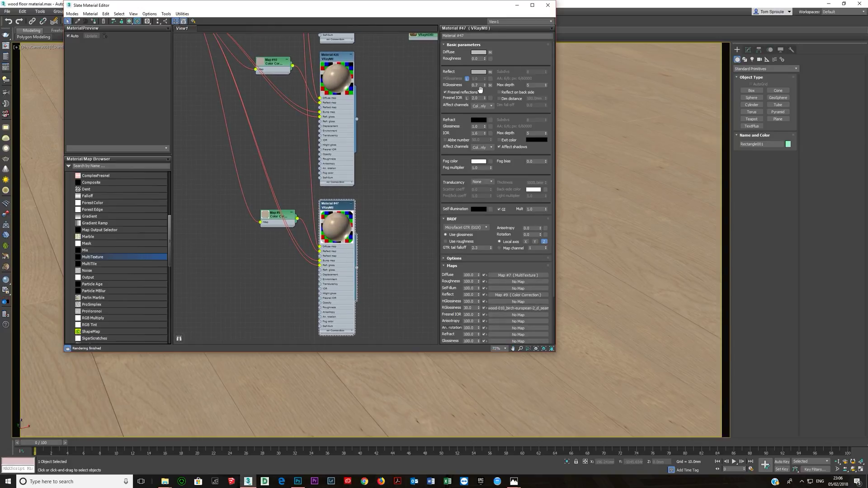
left_click(275, 42)
scroll(294, 247, "down", 2)
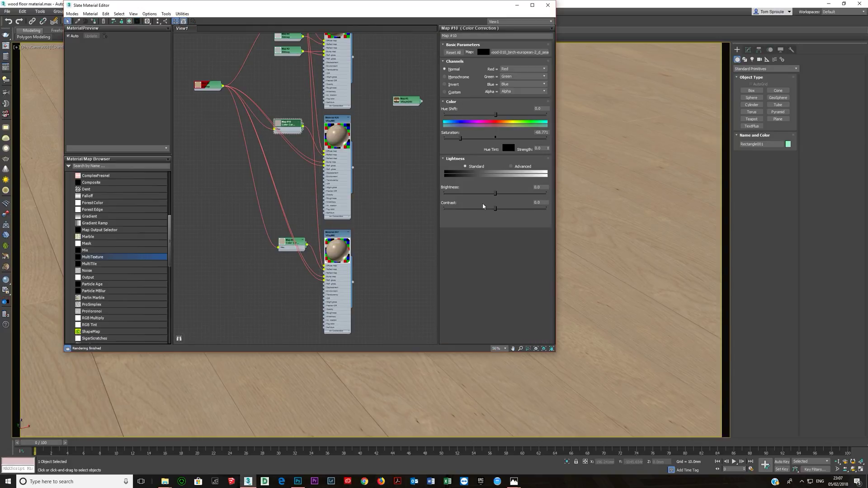
left_click(6, 47)
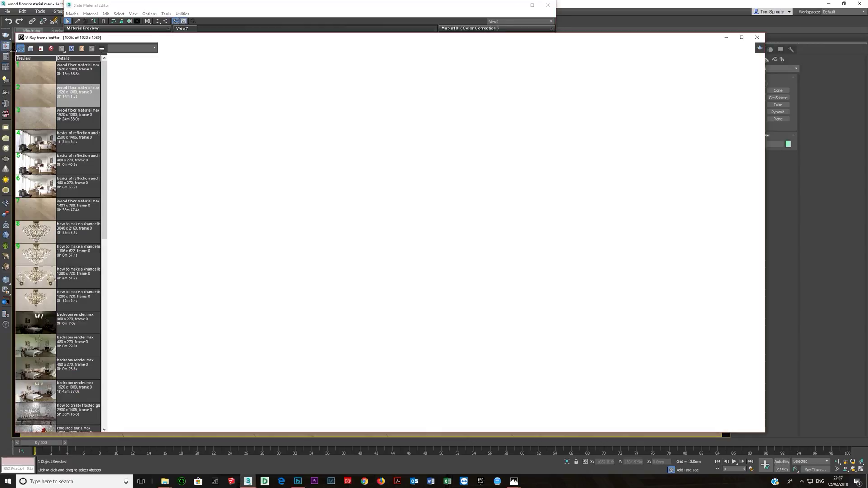
left_click(39, 71)
left_click(41, 95)
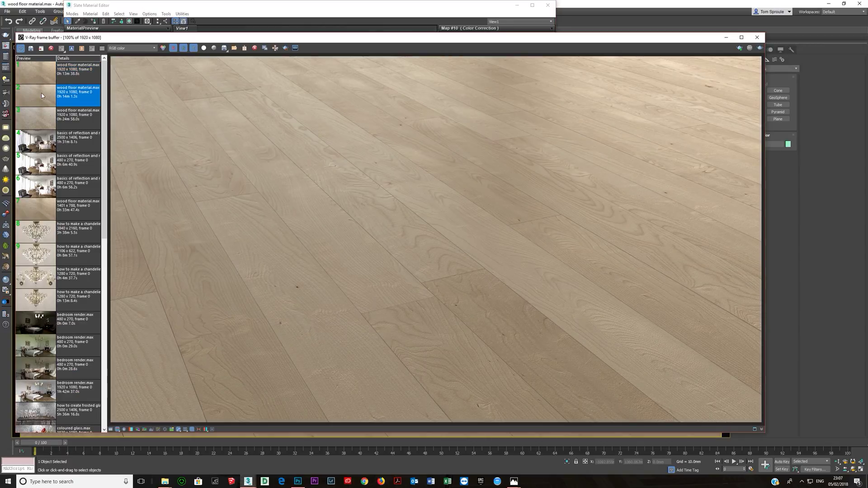
left_click(39, 75)
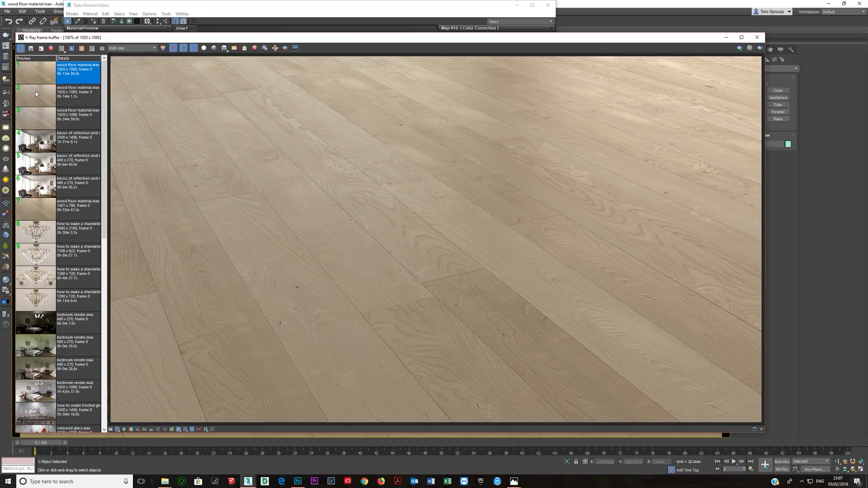
Step: Close the frame buffer and inspect the Map #9, Map #10 and Material #26 node settings
left_click(757, 38)
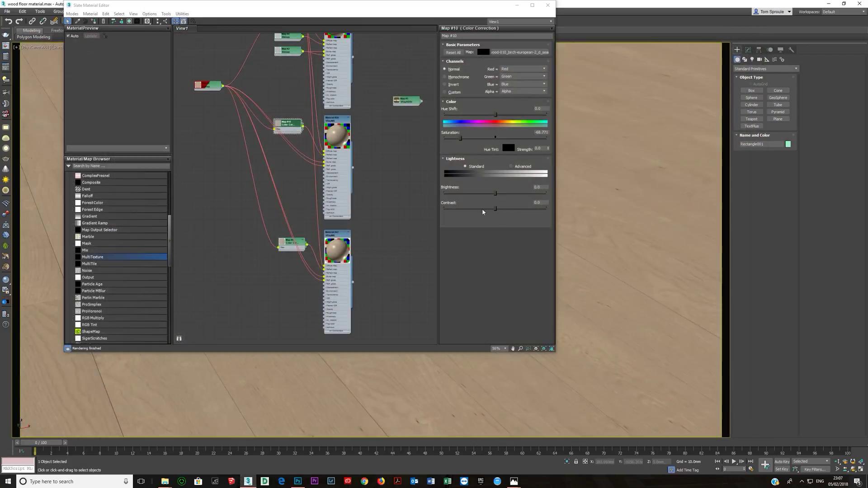
double_click(290, 246)
scroll(289, 245, "up", 3)
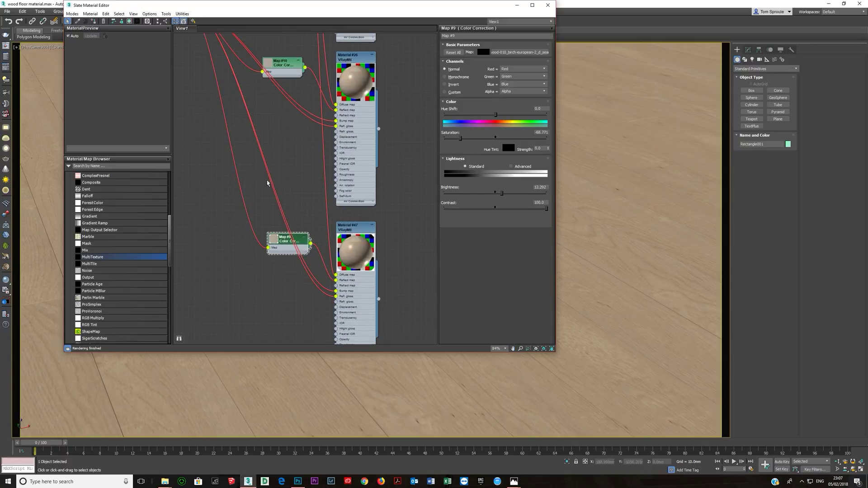
double_click(288, 71)
double_click(371, 140)
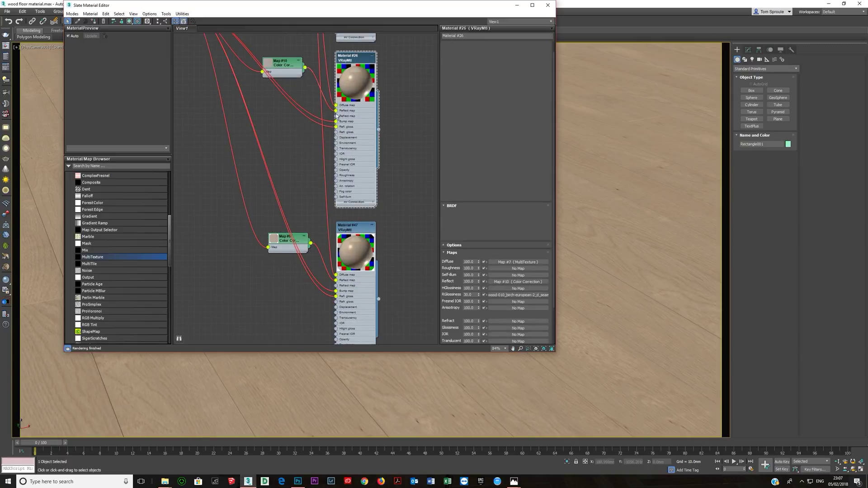
double_click(291, 72)
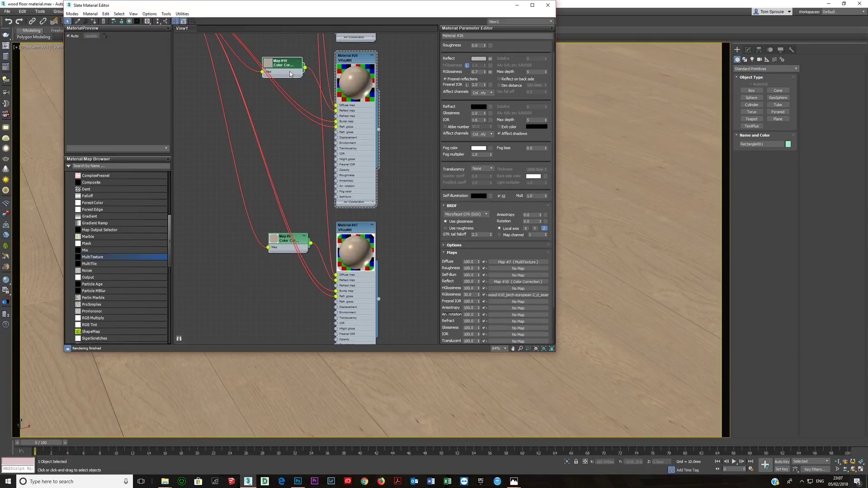
Step: Push Color Correction Map #9's Contrast to 100
double_click(303, 247)
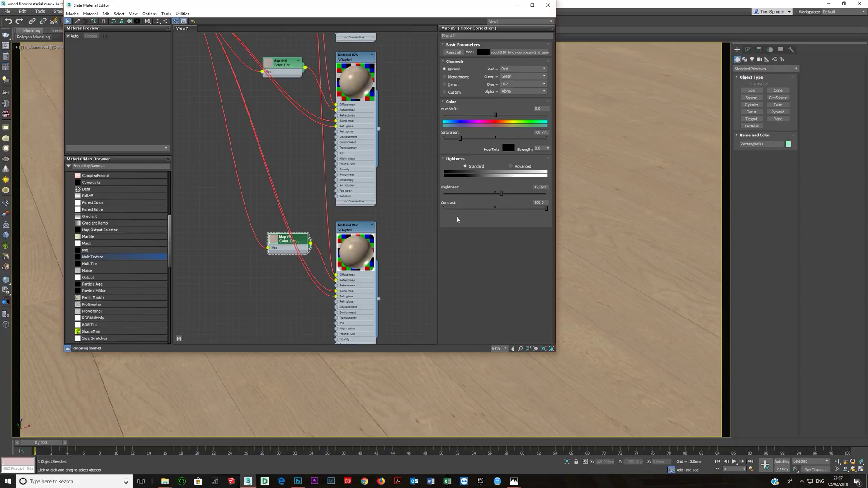
left_click_drag(495, 208, 548, 208)
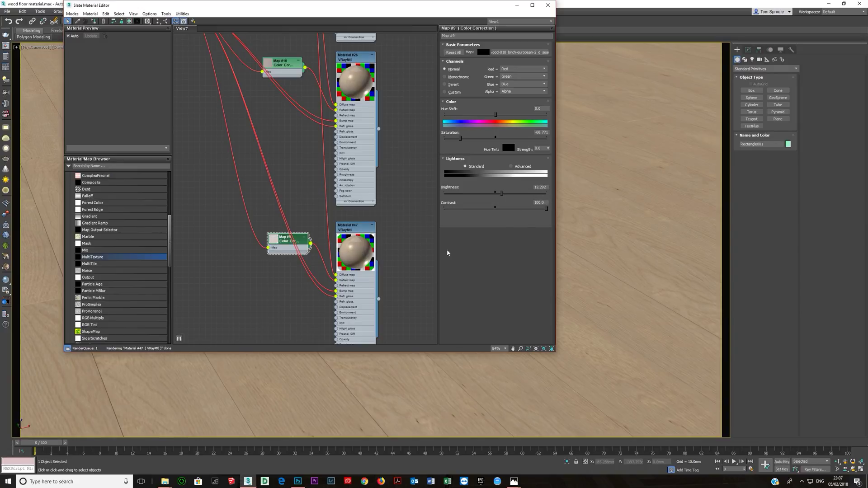
right_click(354, 252)
Step: Pop out an enlarged, raised floating sphere preview of Material #47
left_click(364, 283)
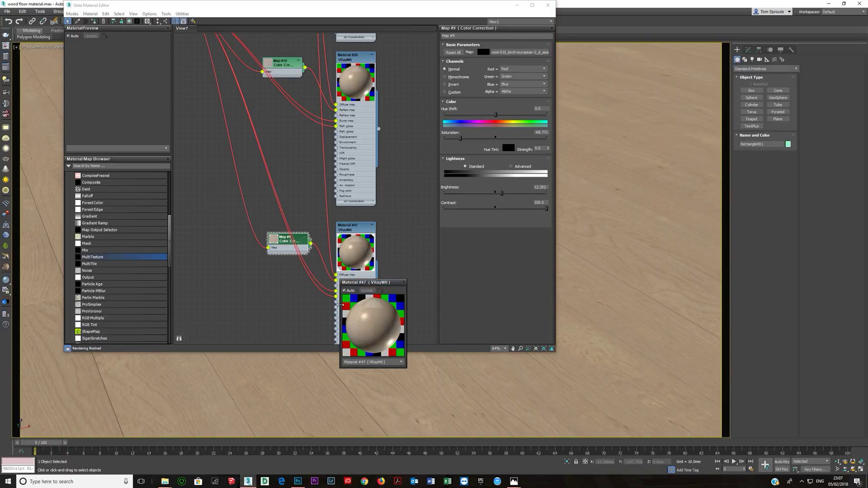
left_click_drag(340, 305, 83, 305)
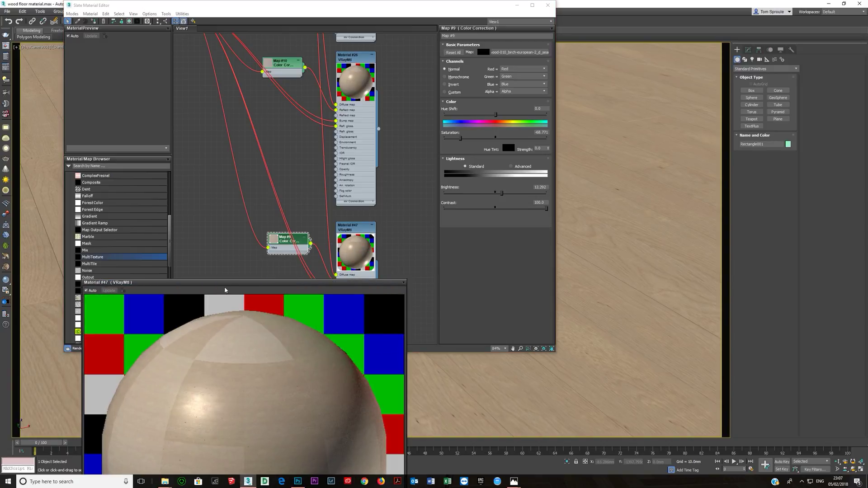
left_click_drag(223, 280, 239, 142)
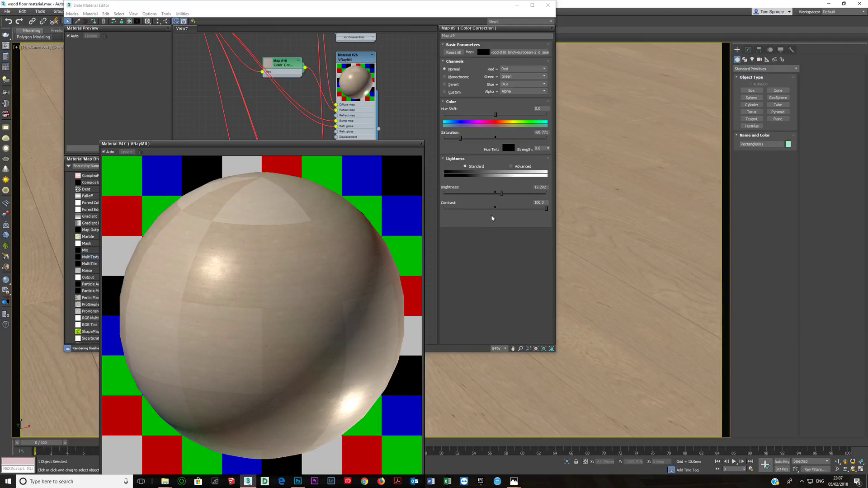
Step: Trial Map #9 contrast, brightness and saturation values, keeping contrast 100 and brightness 12.292
left_click_drag(486, 209, 494, 211)
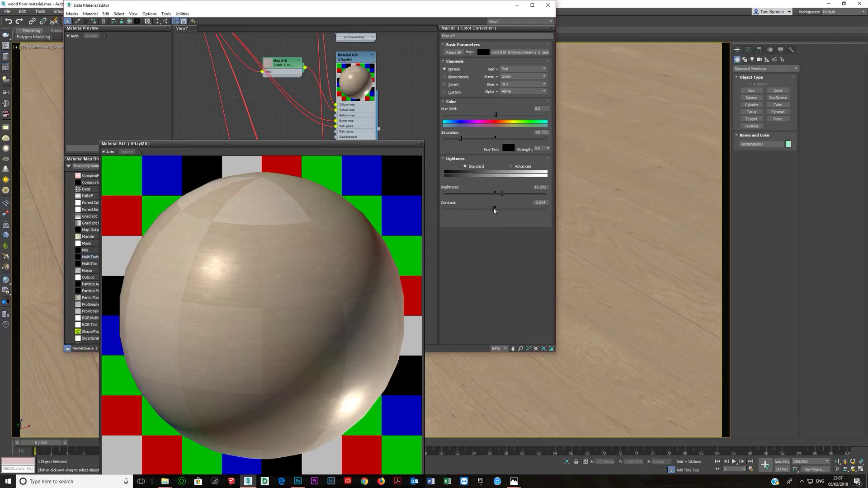
left_click(453, 209)
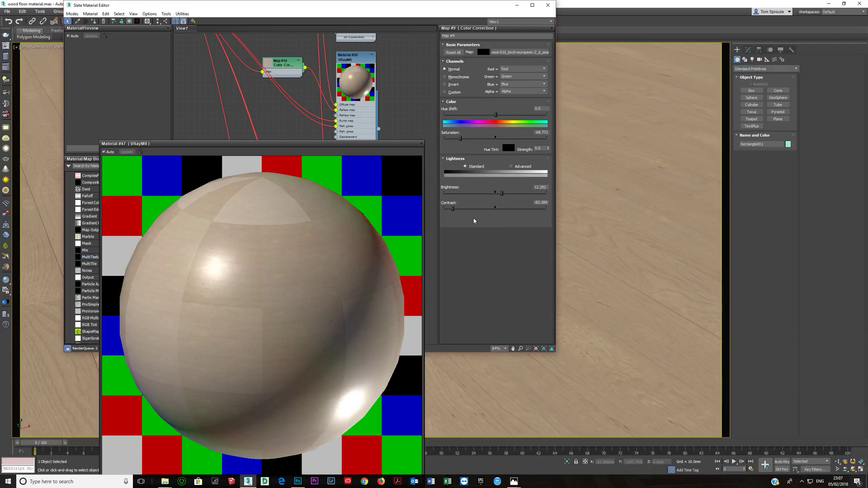
left_click(545, 209)
left_click(546, 208)
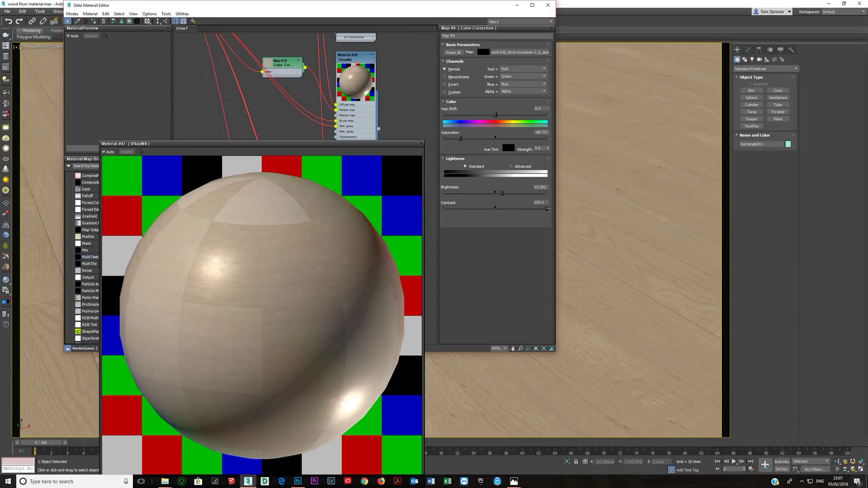
left_click(509, 194)
left_click(501, 193)
key("ctrl+z")
left_click_drag(492, 138, 495, 138)
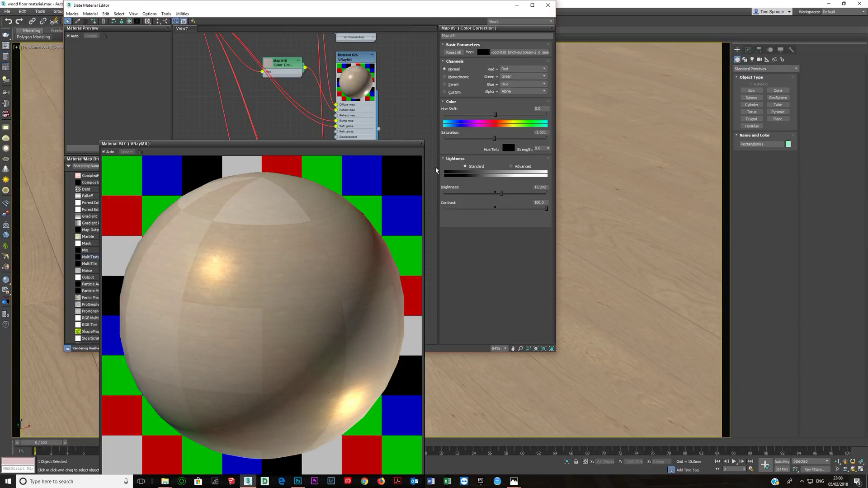
left_click_drag(458, 138, 476, 161)
Step: Close the sphere preview, select Material #47 and bring up the V-Ray frame buffer
left_click(421, 144)
mouse_move(334, 129)
middle_mouse_down()
mouse_move(333, 144)
mouse_move(343, 119)
middle_mouse_up()
scroll(357, 275, "up", 2)
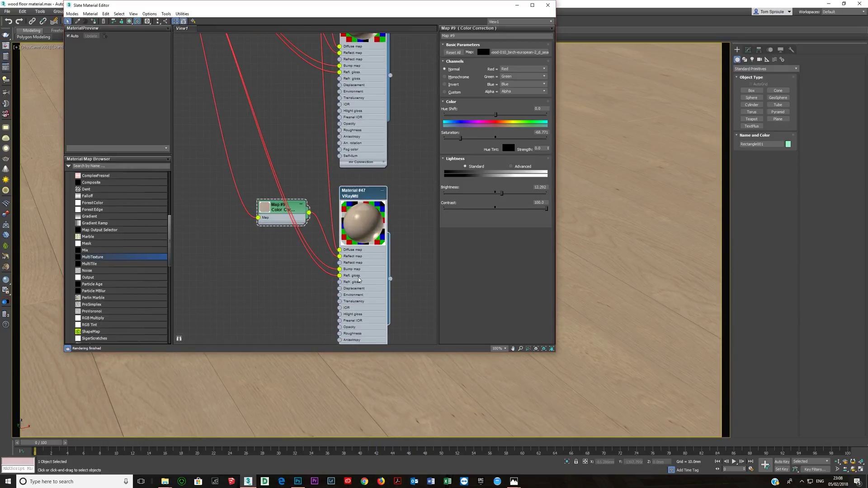
left_click(358, 279)
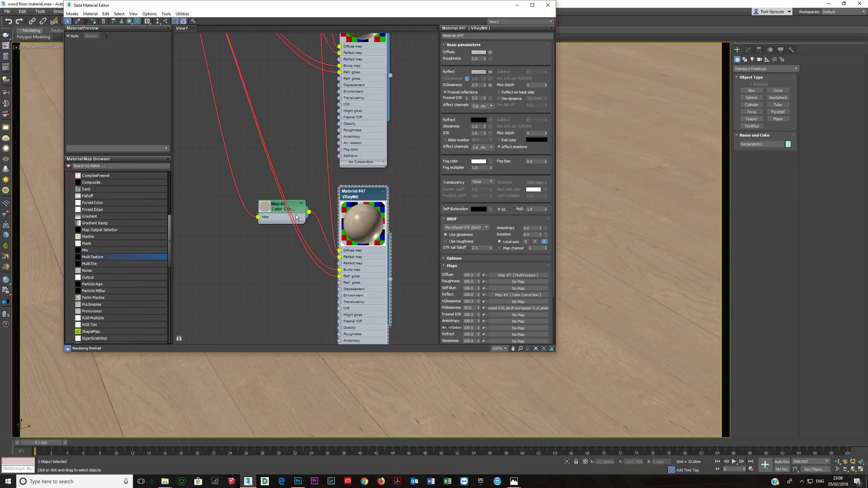
key("ctrl+i")
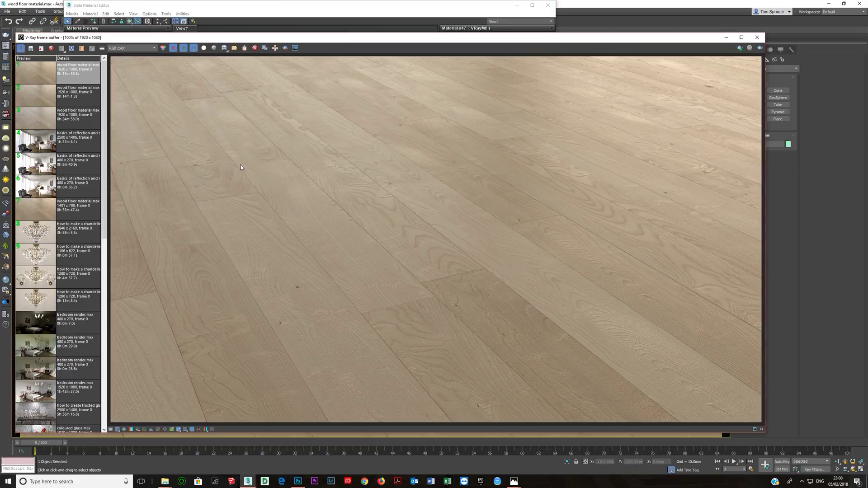
Step: Flip between history renders 1, 2 and 3 comparing warm and cool tones, ending on render 1
left_click(48, 75)
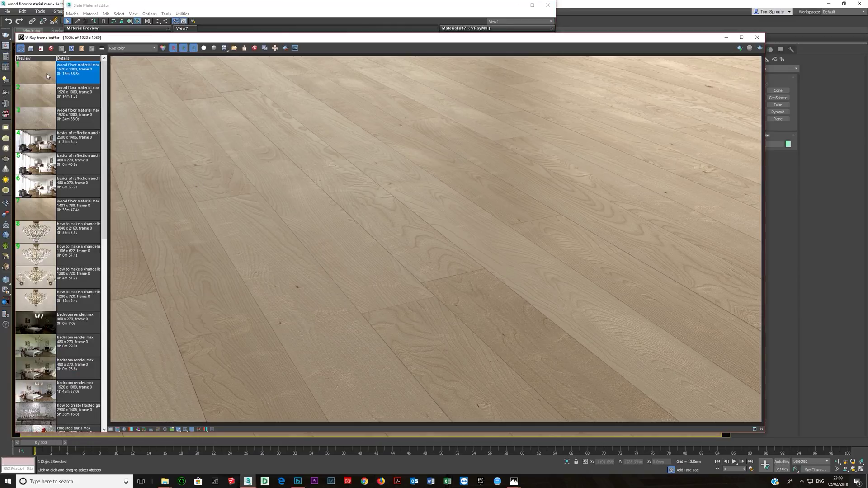
left_click(51, 100)
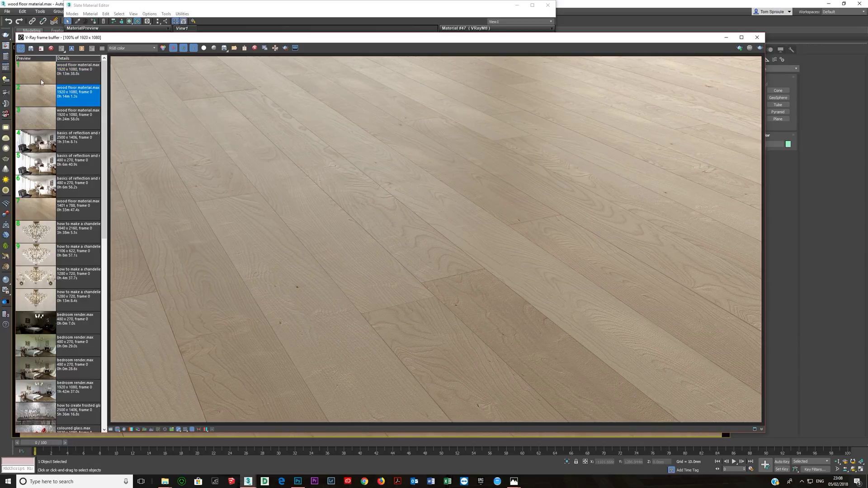
left_click(42, 82)
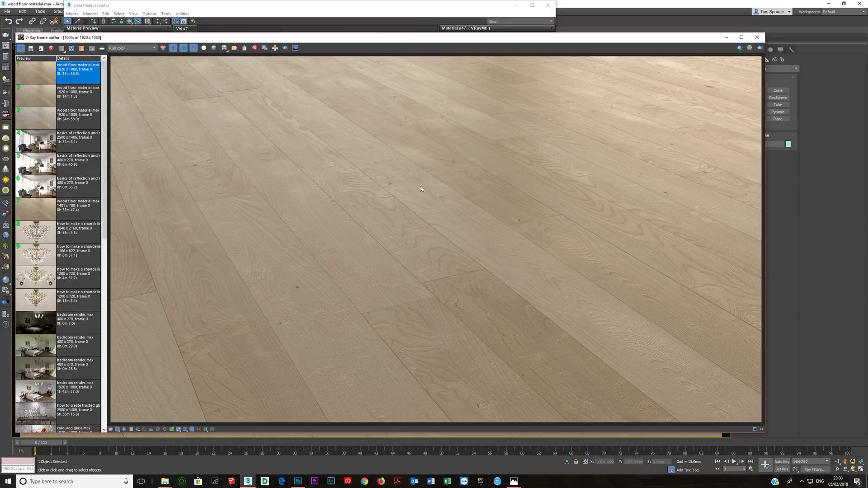
left_click(49, 97)
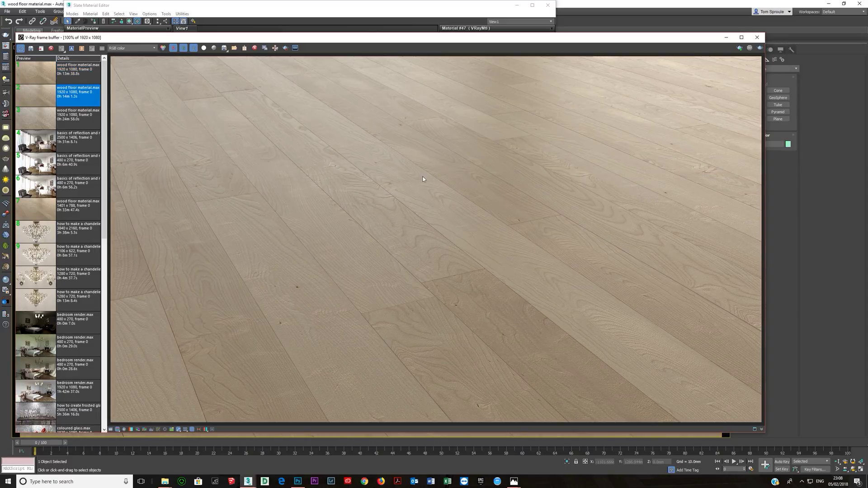
left_click(43, 79)
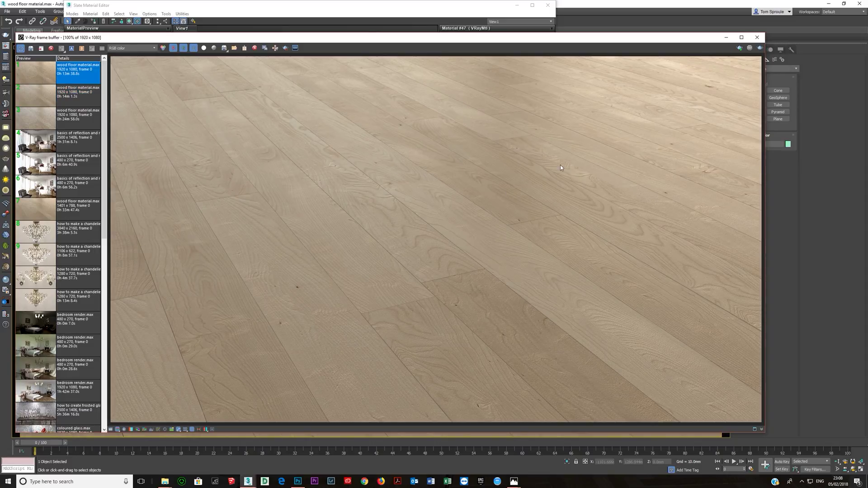
left_click(38, 100)
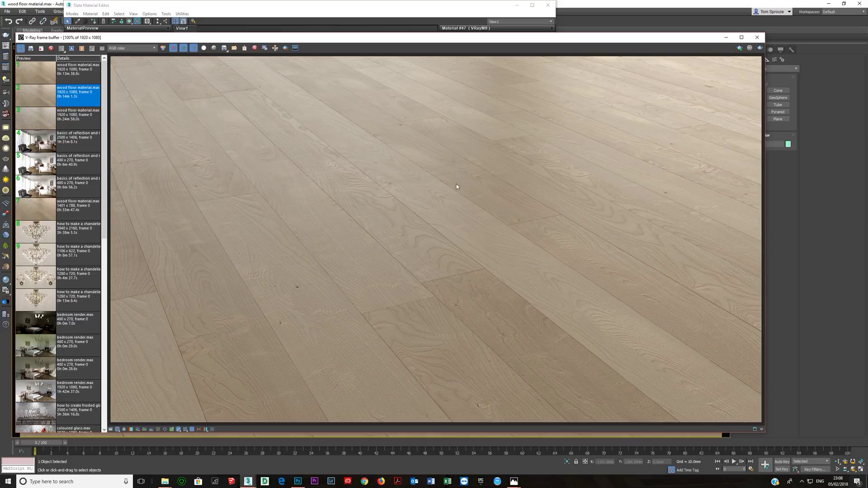
left_click(40, 120)
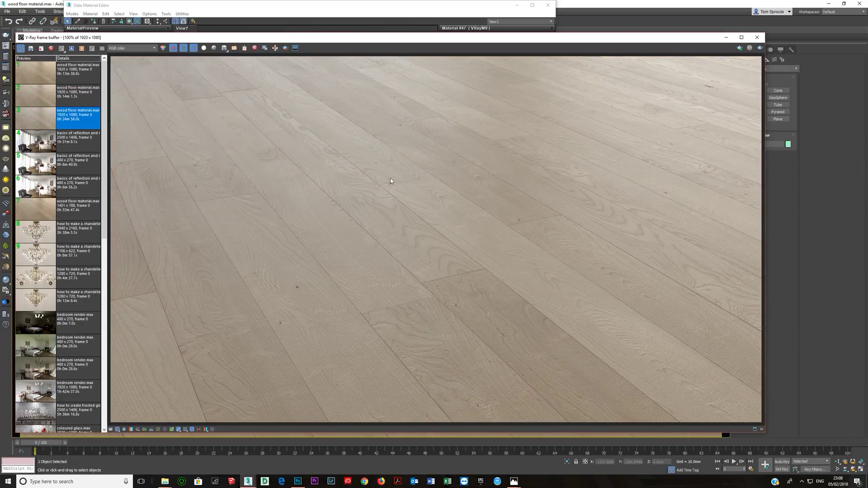
left_click(39, 73)
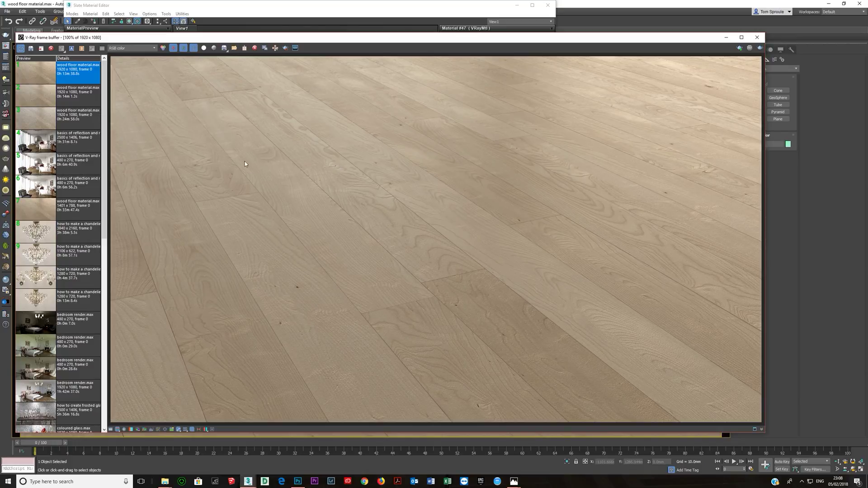
left_click(34, 97)
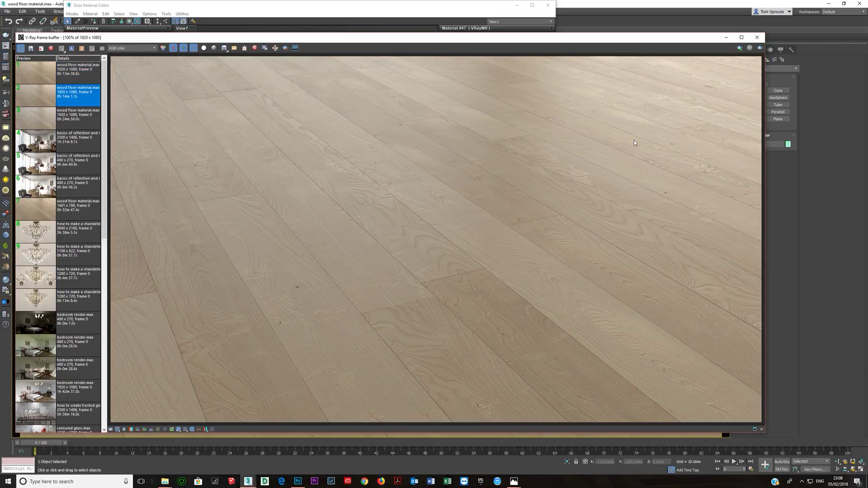
left_click(34, 118)
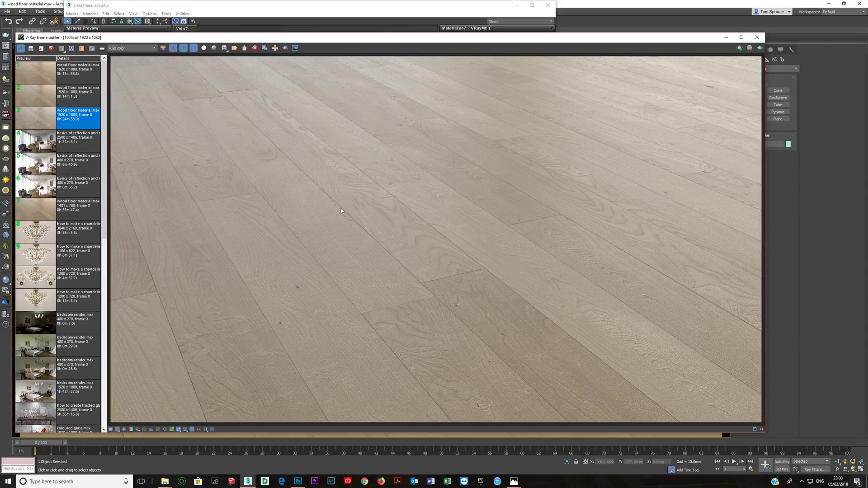
left_click(26, 97)
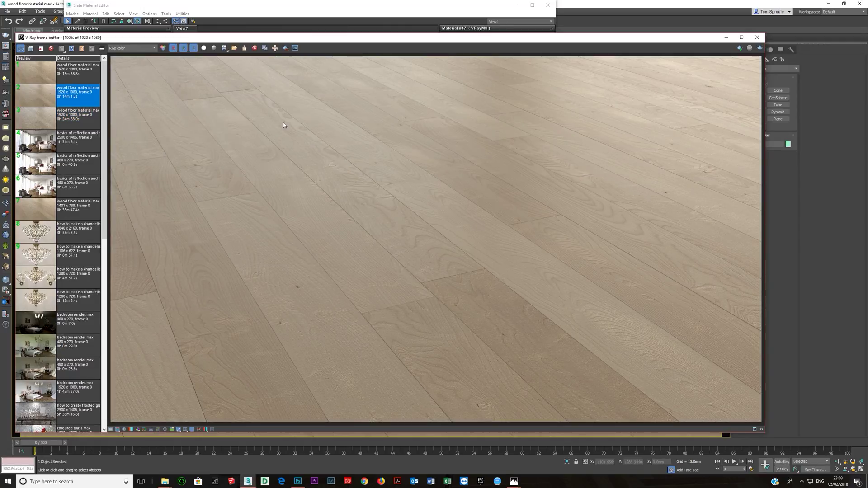
left_click(42, 79)
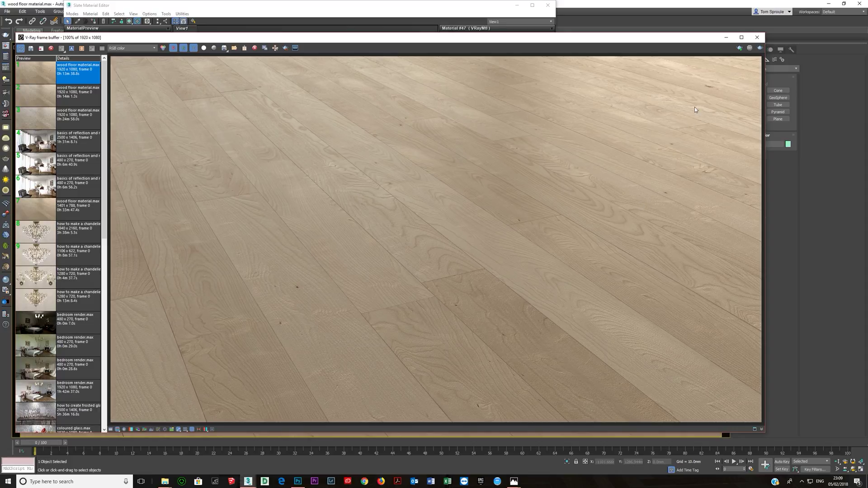
Step: Close the frame buffer and open an enlarged, raised floating sphere preview of Material #26
left_click(757, 38)
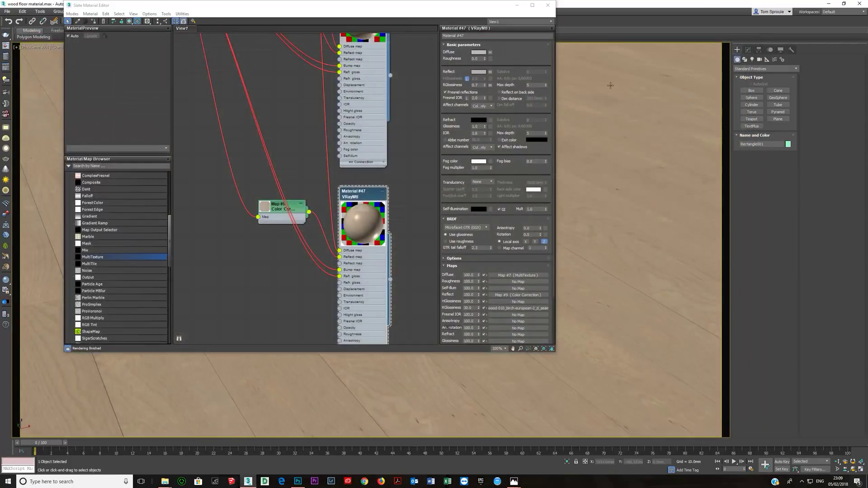
scroll(362, 235, "down", 6)
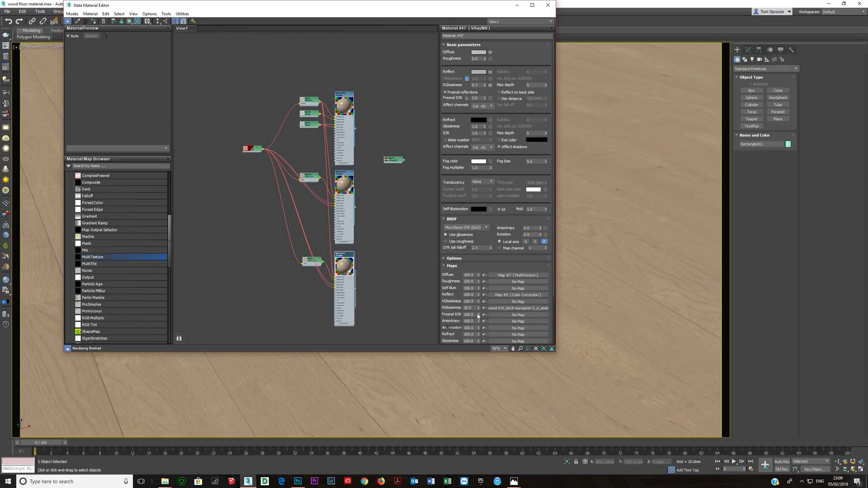
right_click(344, 187)
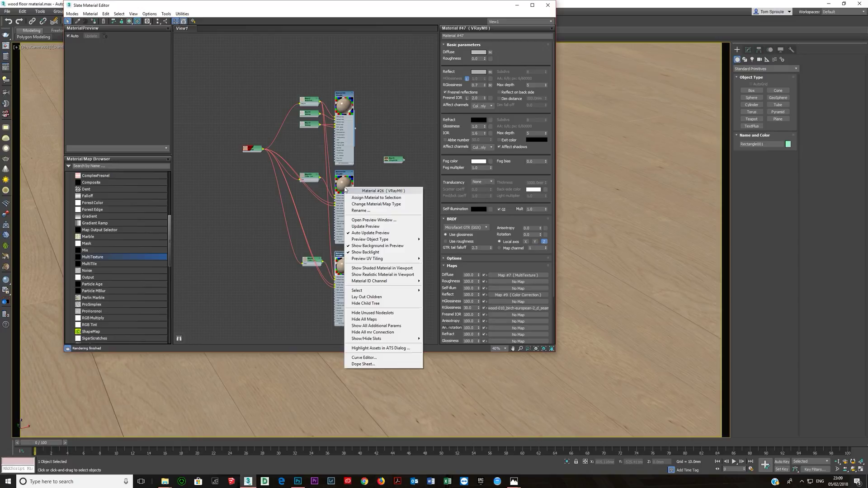
left_click(364, 221)
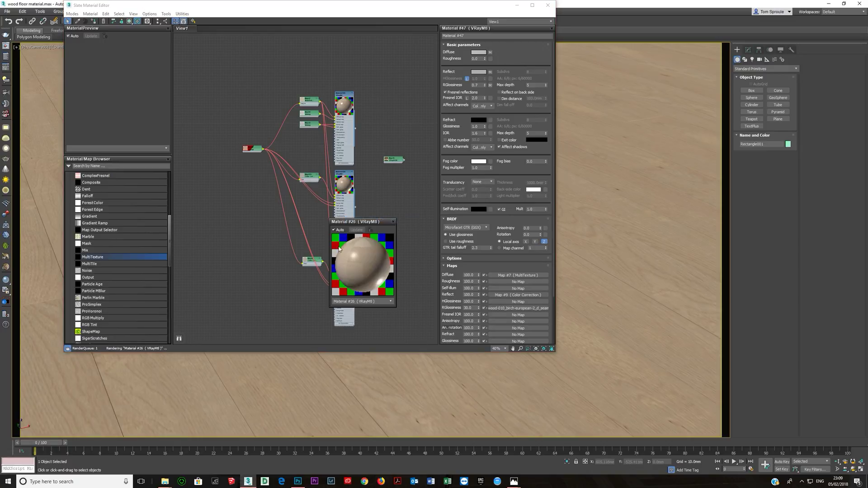
left_click_drag(324, 239, 79, 240)
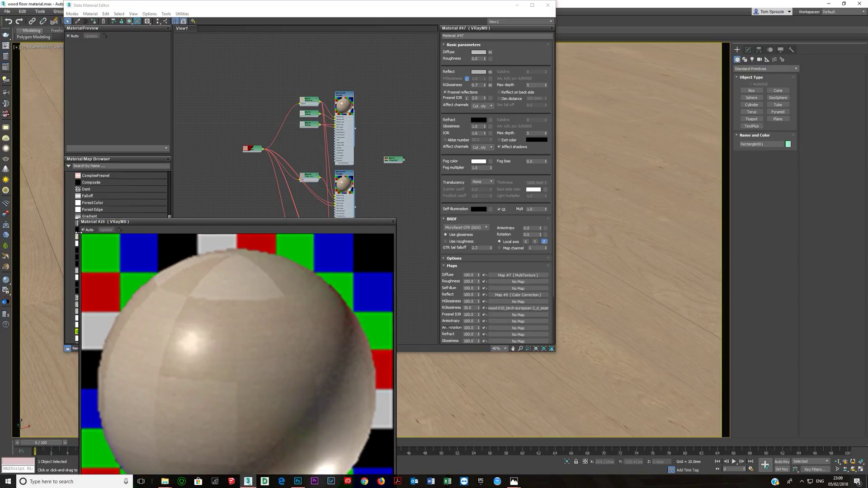
left_click_drag(220, 222, 214, 144)
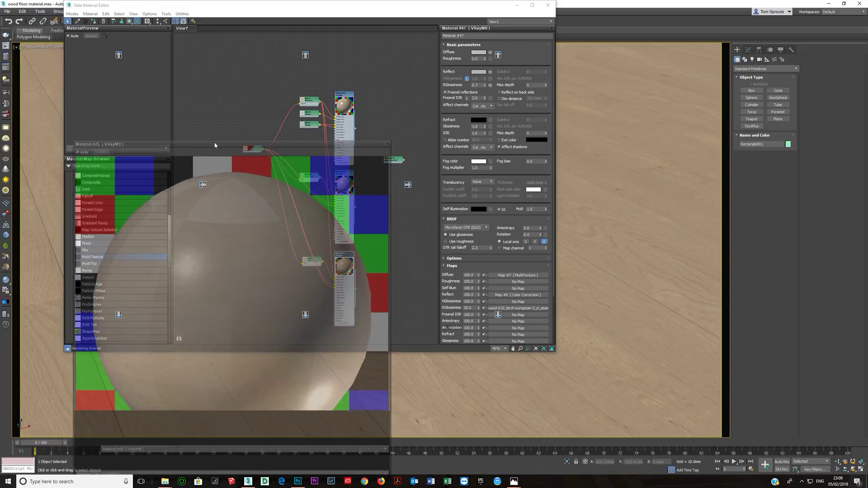